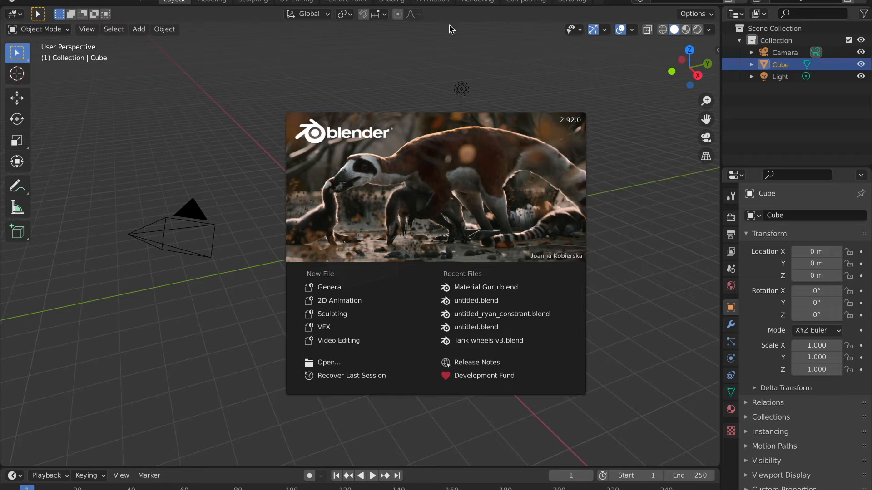
Dismiss the splash screen and set the scene's render engine to Cycles.
left_click(403, 71)
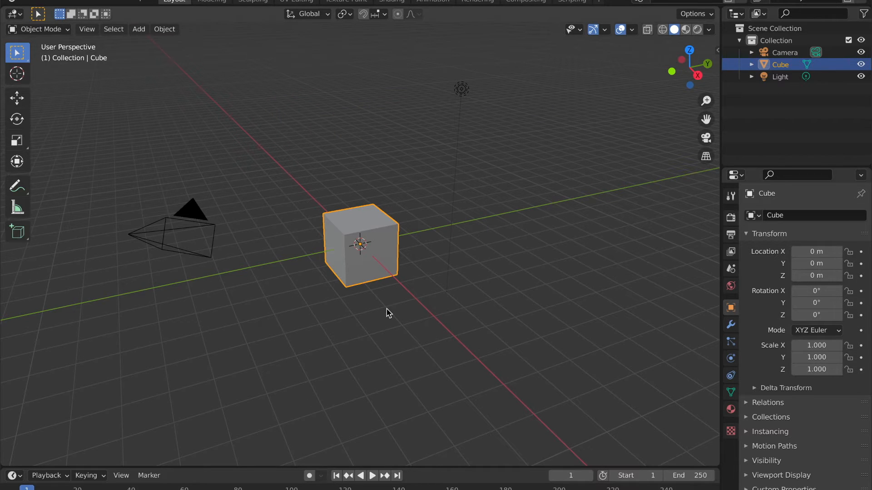
left_click(731, 218)
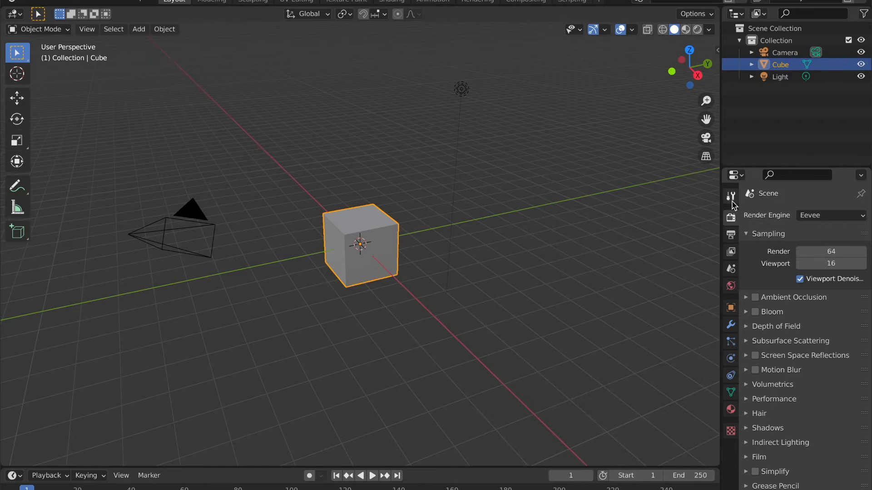
left_click(816, 216)
left_click(814, 256)
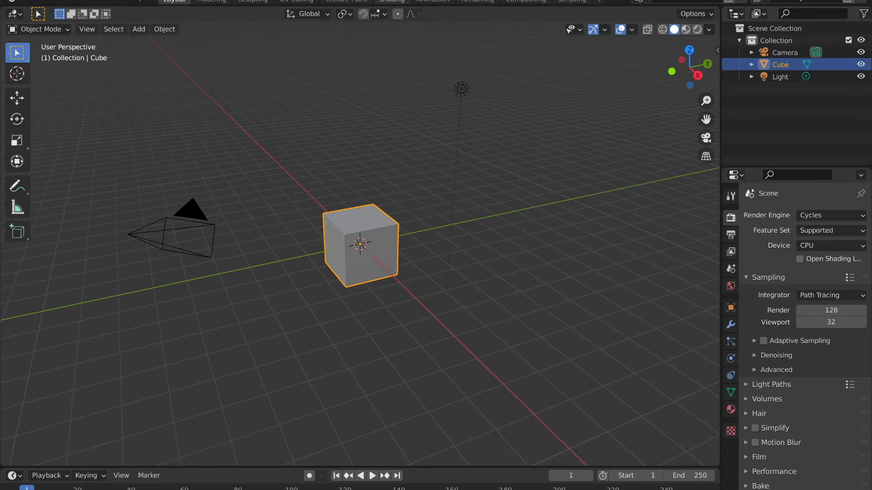
Look over the cube's material node graph in the Shading workspace and return to the Layout workspace.
left_click(392, 3)
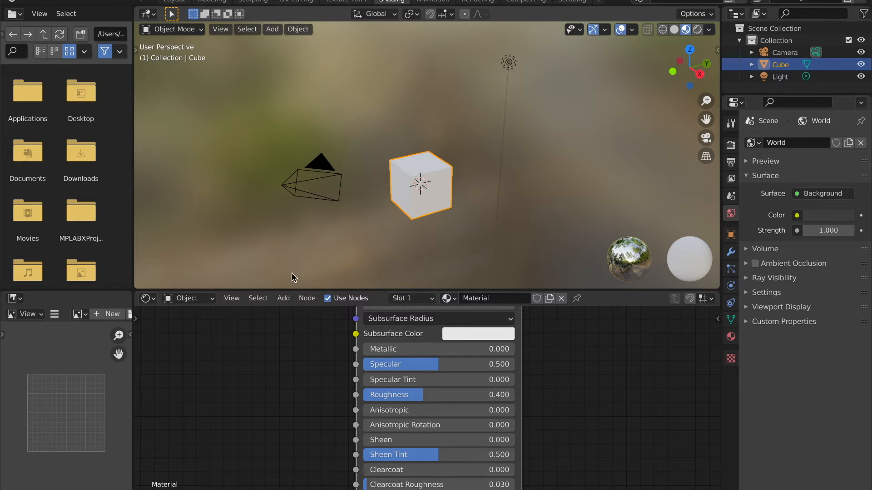
key("shift+a")
scroll(325, 421, "down", 4)
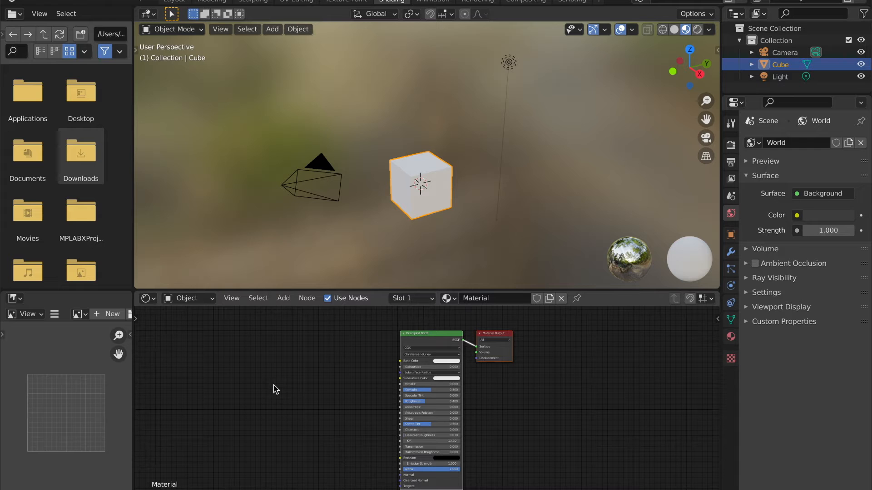
left_click(173, 2)
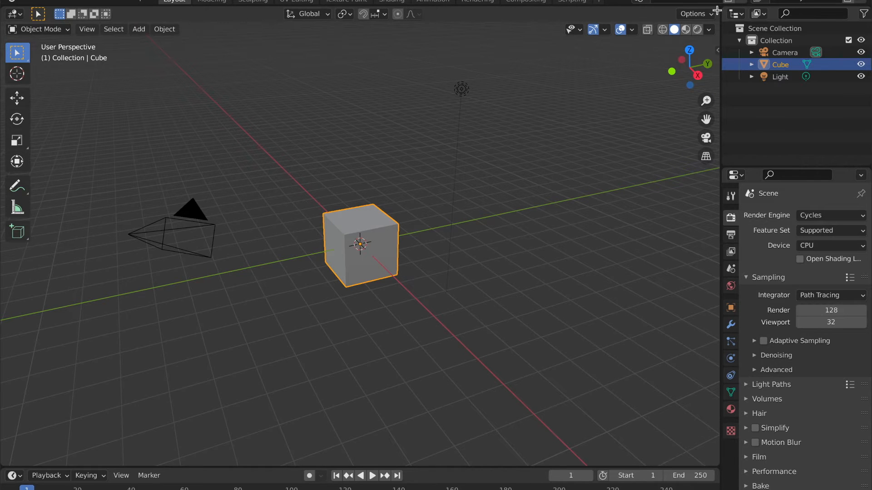
Split the 3D viewport into two stacked areas and switch the upper one to the Shader Editor.
left_click_drag(716, 19, 708, 226)
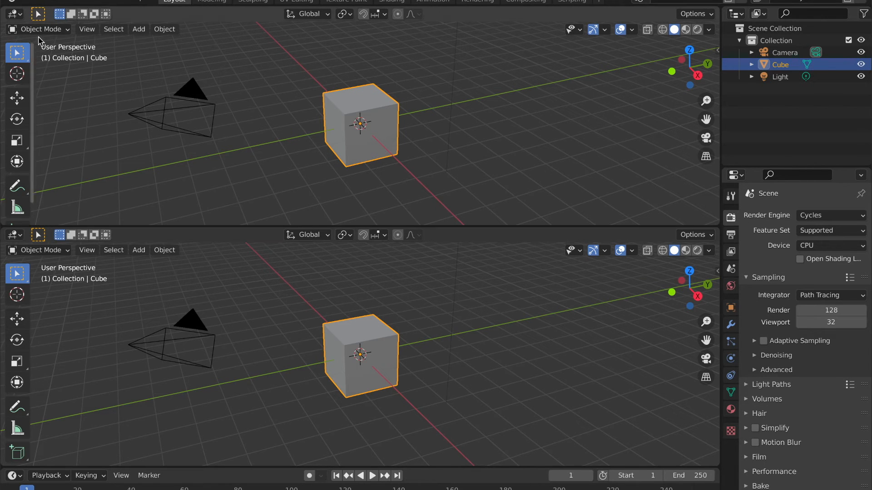
left_click(67, 30)
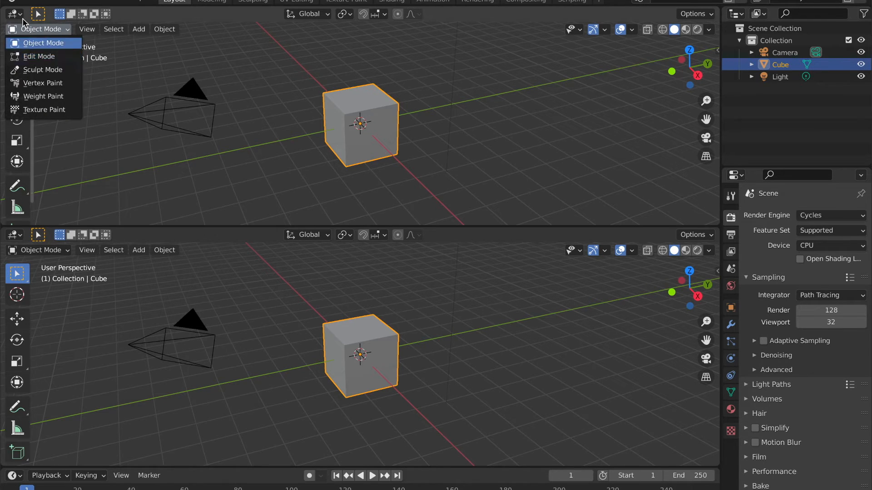
left_click(14, 14)
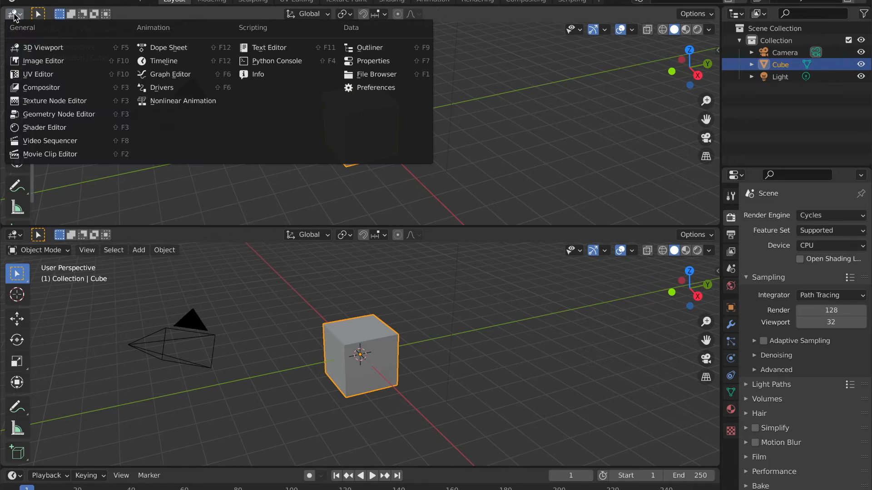
left_click(14, 15)
left_click(15, 14)
left_click(15, 17)
left_click(44, 128)
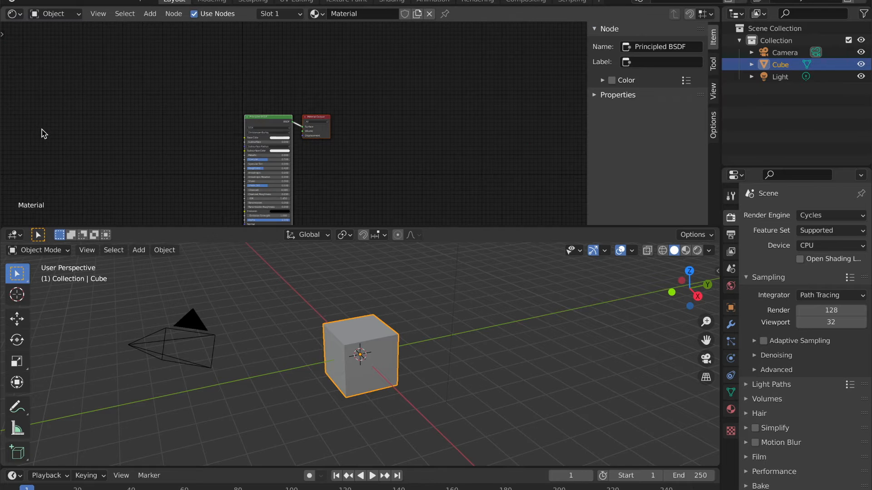
Examine the cube's Principled BSDF and Material Output nodes, and view the cube from another angle in the 3D viewport.
scroll(330, 170, "up", 6)
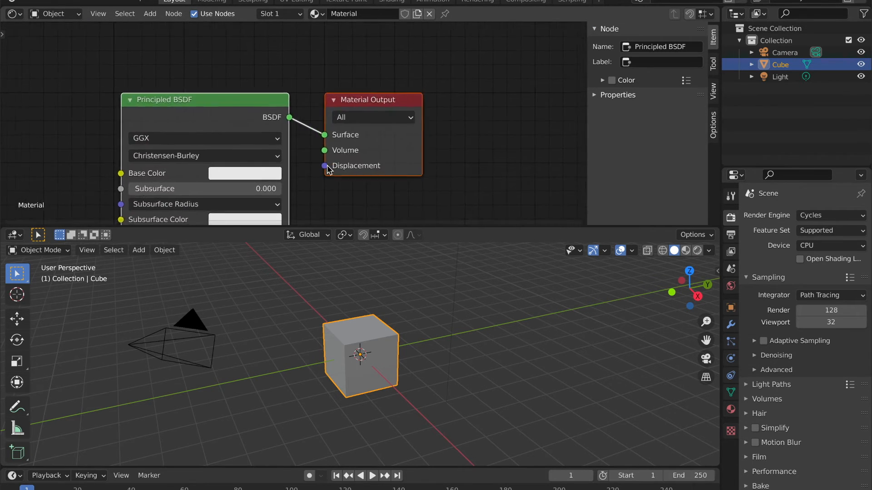
scroll(328, 169, "down", 3)
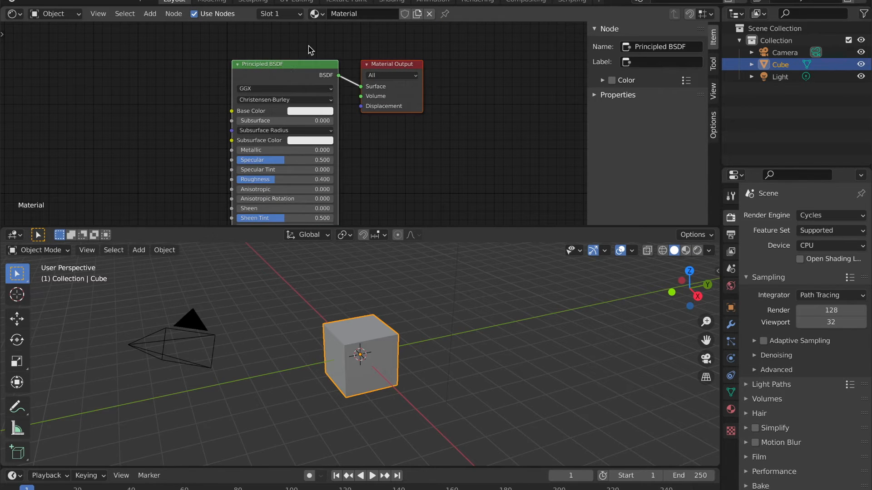
left_click_drag(284, 67, 432, 72)
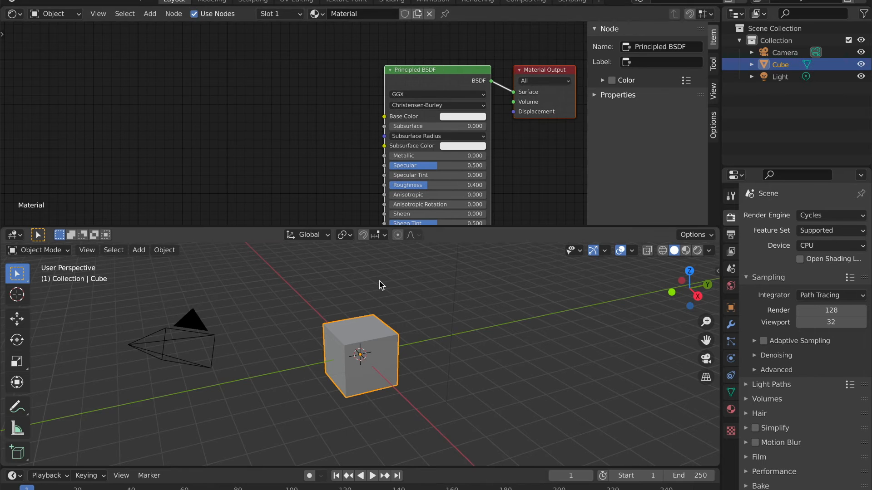
middle_click_drag(402, 375, 402, 376)
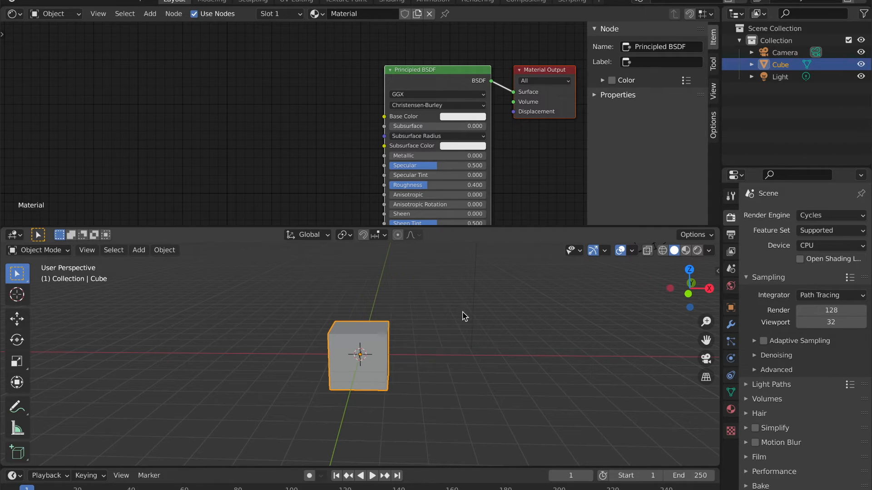
middle_click_drag(523, 293, 399, 315)
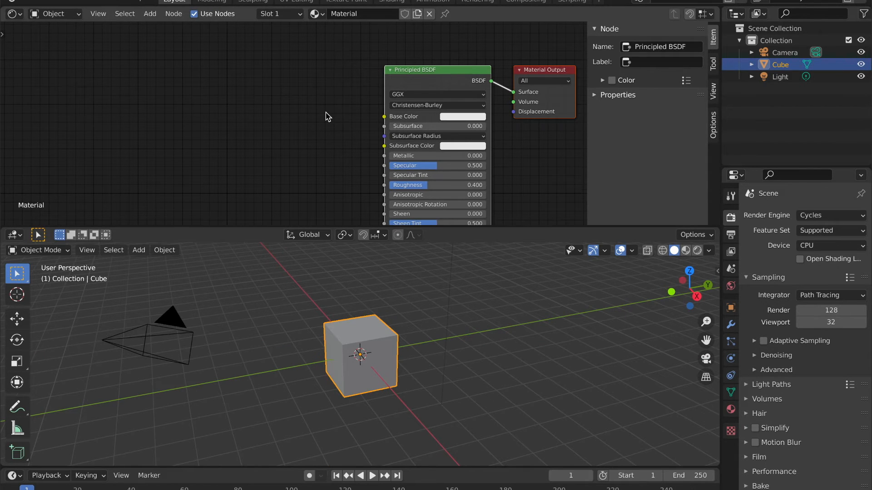
scroll(328, 117, "right", 2)
scroll(328, 117, "down", 1)
scroll(329, 117, "up", 2)
scroll(328, 117, "left", 1)
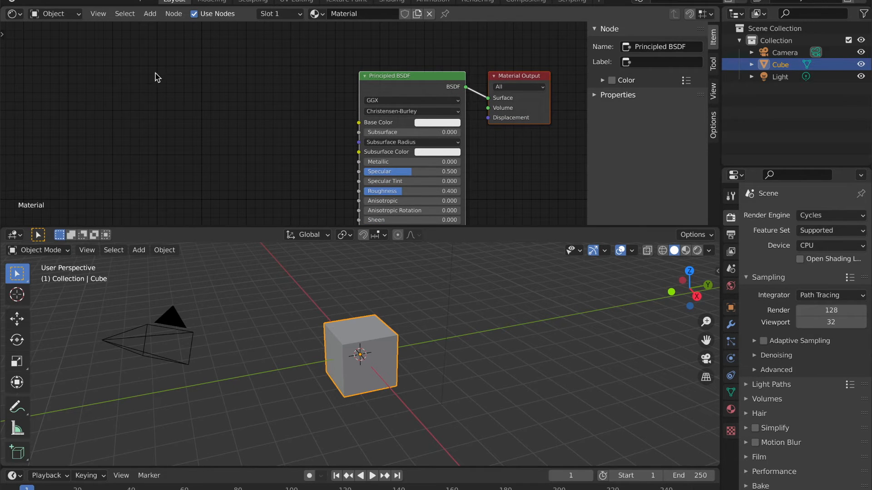
left_click(18, 14)
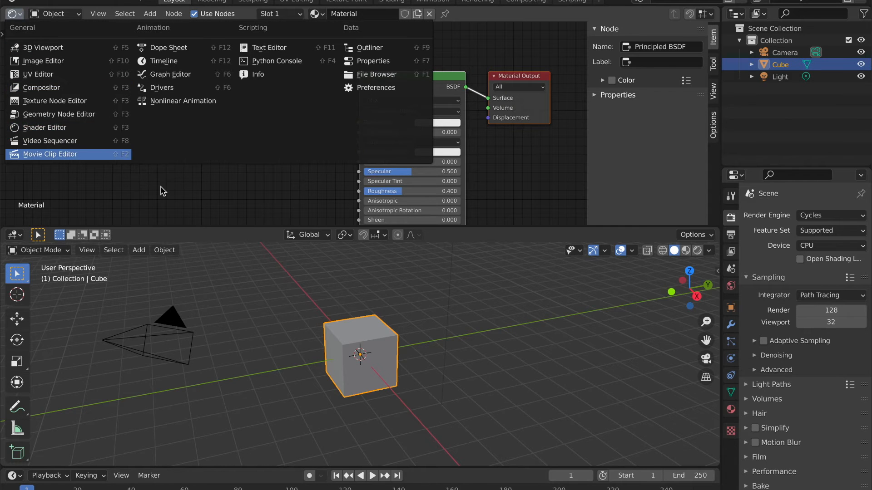
Spread the Principled BSDF and Material Output nodes apart, leaving a clear gap between them.
left_click_drag(422, 79, 331, 58)
left_click(387, 39)
left_click(383, 75)
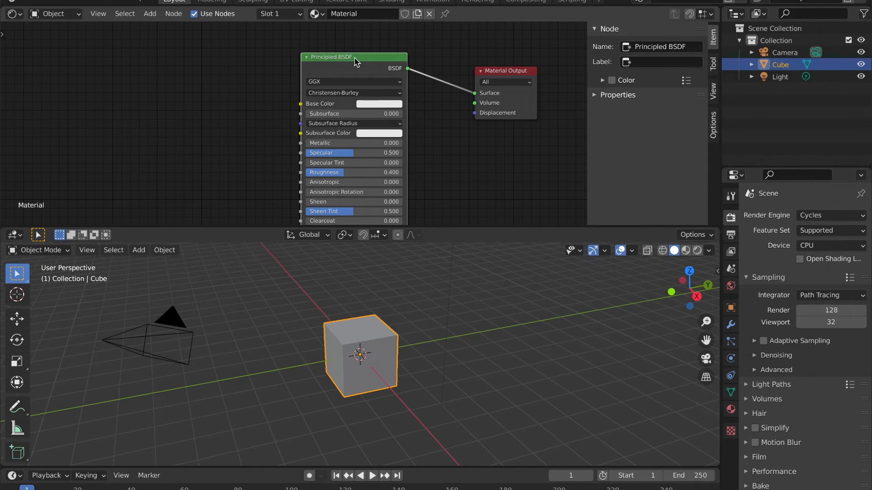
left_click_drag(493, 73, 492, 66)
left_click_drag(354, 61, 344, 63)
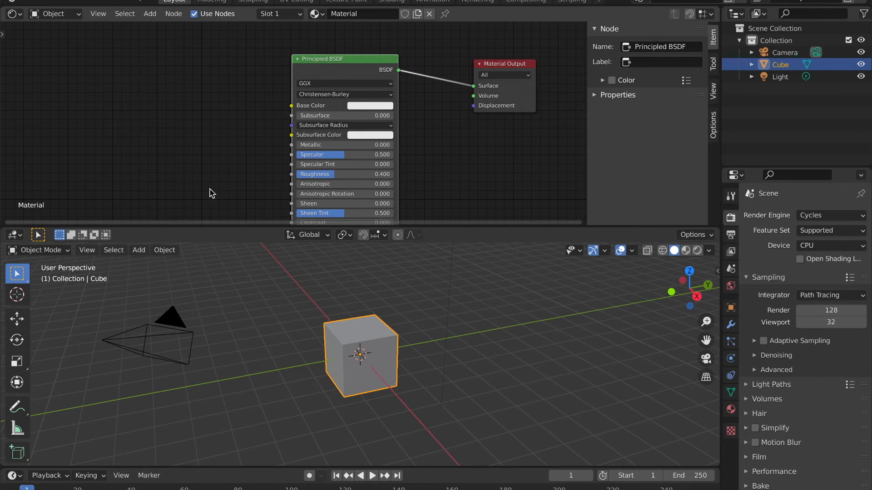
left_click_drag(331, 59, 325, 77)
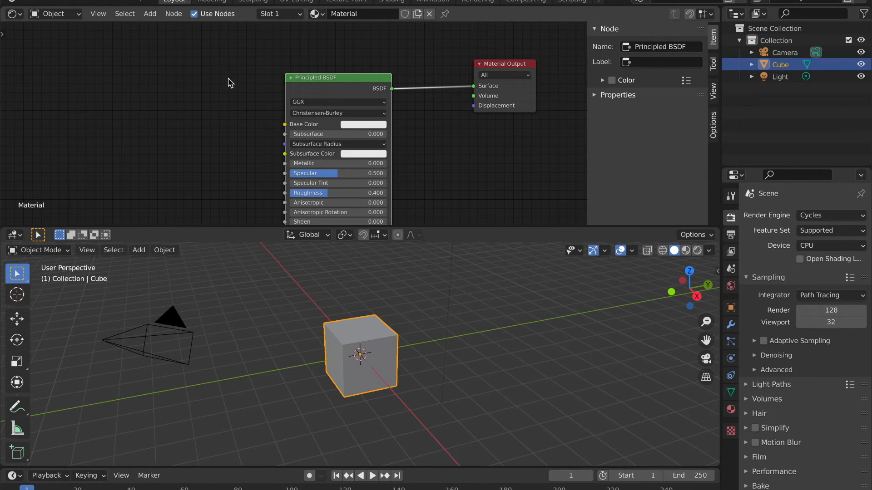
mouse_move(513, 64)
left_mouse_down()
mouse_move(526, 46)
mouse_move(510, 57)
left_mouse_up()
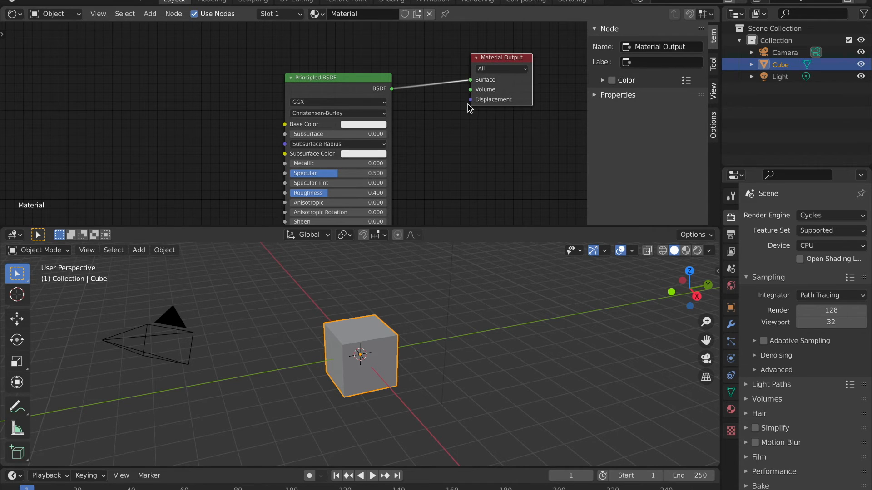
Reposition the Principled BSDF node, and disconnect and reconnect its BSDF output to the Material Output's Surface input.
left_click_drag(337, 81, 405, 67)
left_click(411, 72)
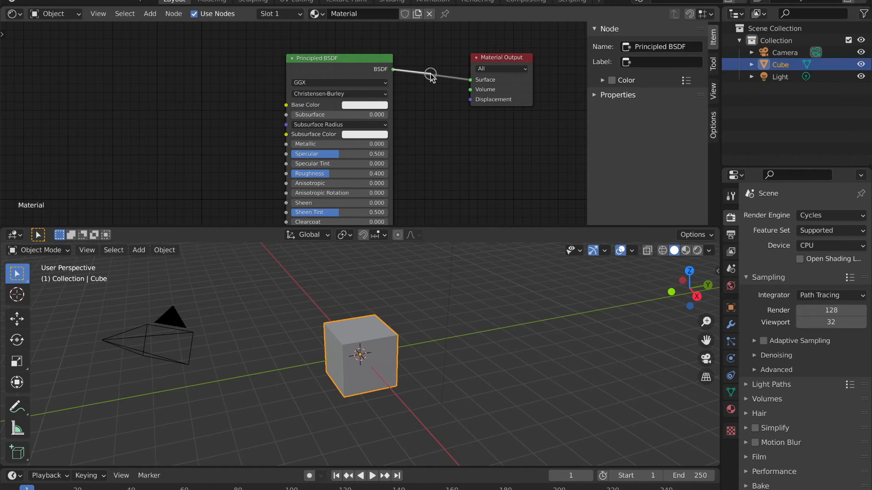
left_click_drag(470, 83, 465, 109)
left_click_drag(393, 69, 471, 81)
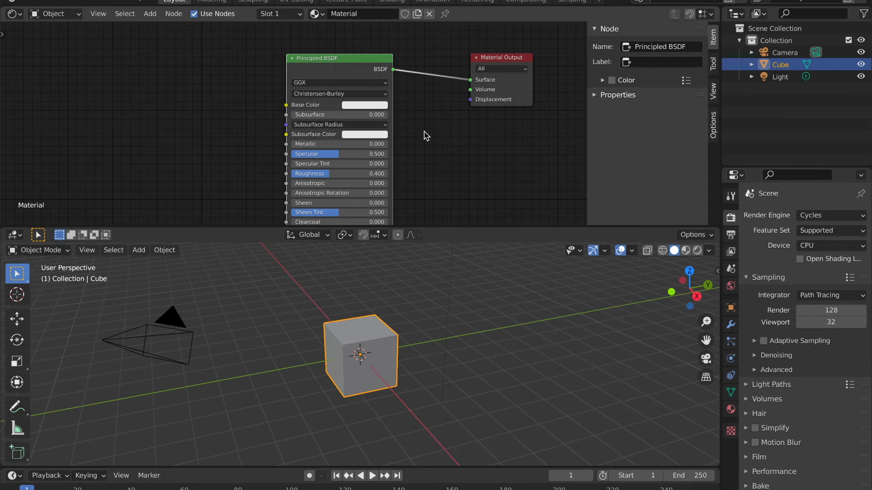
Move the Principled BSDF node closer to the Material Output node and slightly above it.
mouse_move(333, 60)
left_mouse_down()
mouse_move(337, 43)
mouse_move(339, 53)
left_mouse_up()
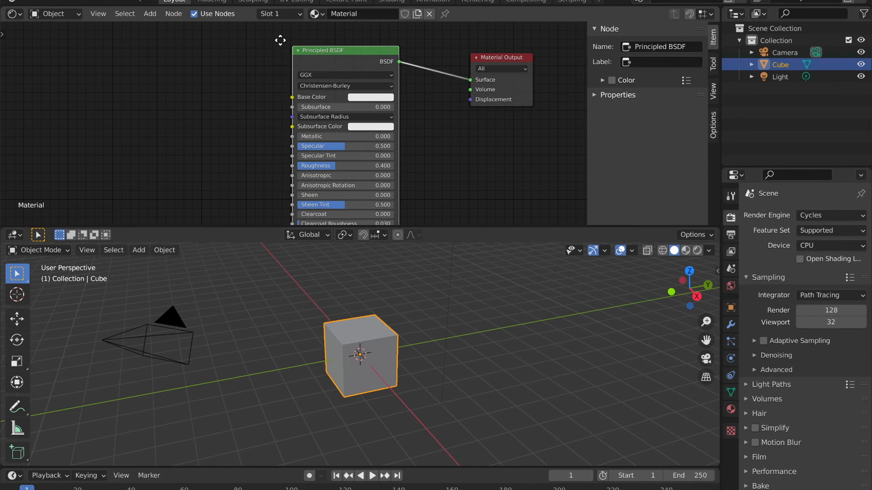
left_click_drag(280, 37, 414, 179)
left_click_drag(338, 52, 358, 56)
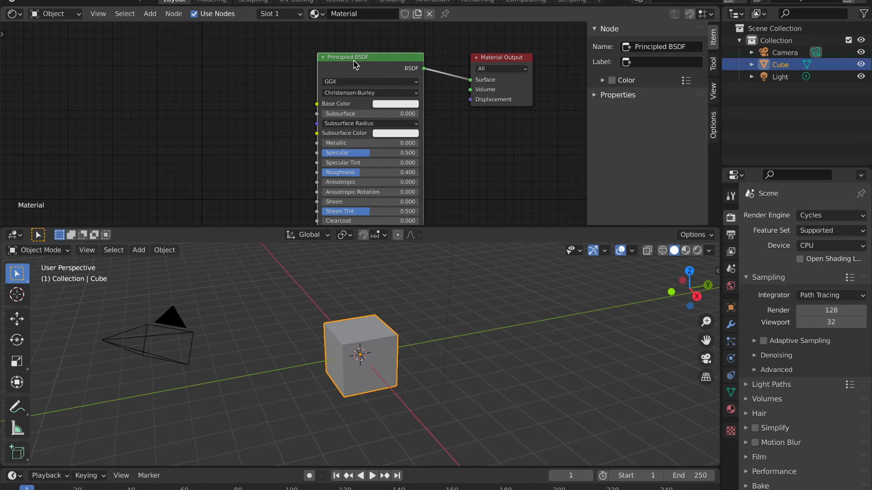
left_click_drag(354, 59, 344, 43)
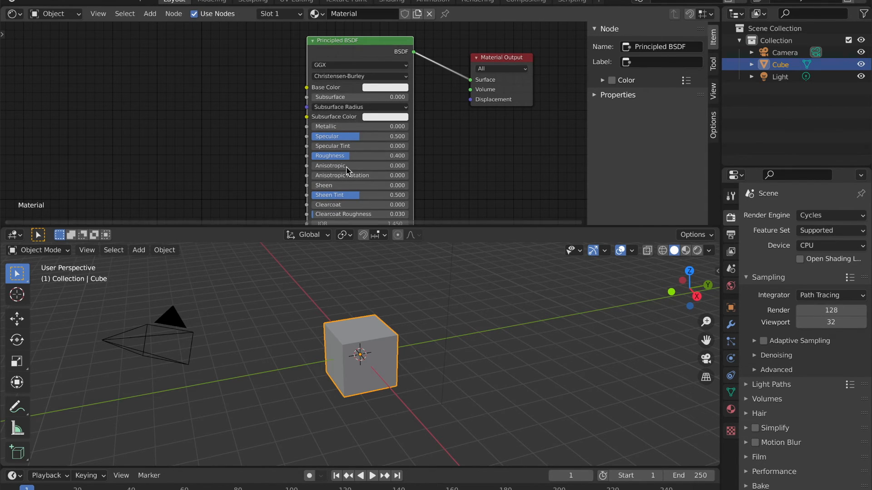
Look through the Principled BSDF node's parameters, from Base Color down to Transmission Roughness.
scroll(349, 157, "down", 5)
scroll(349, 158, "up", 5)
scroll(350, 159, "up", 2)
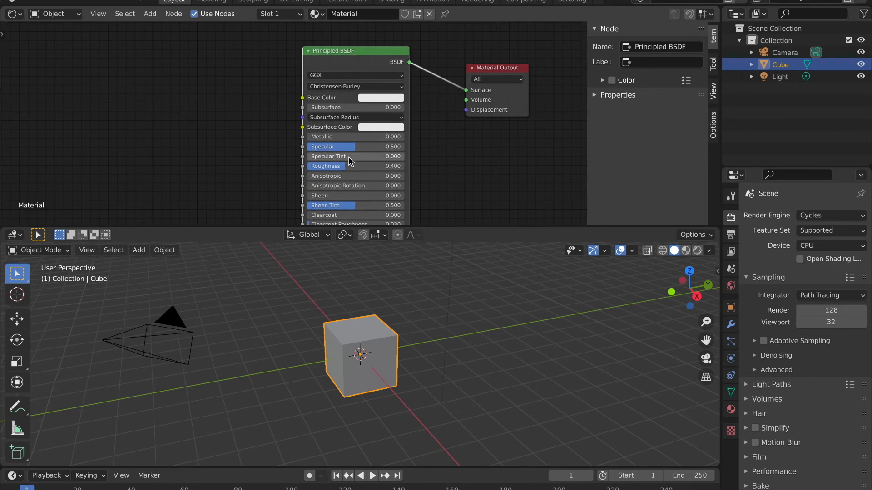
scroll(282, 94, "down", 2)
scroll(282, 94, "up", 2)
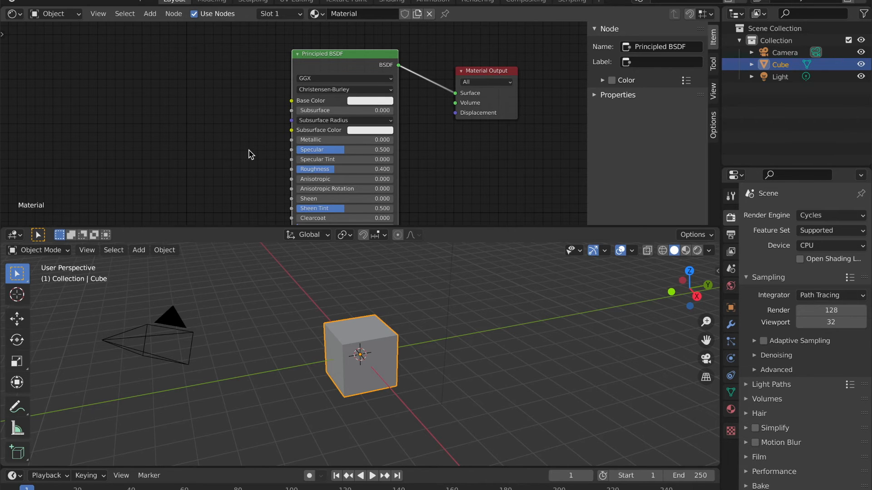
scroll(248, 150, "left", 1)
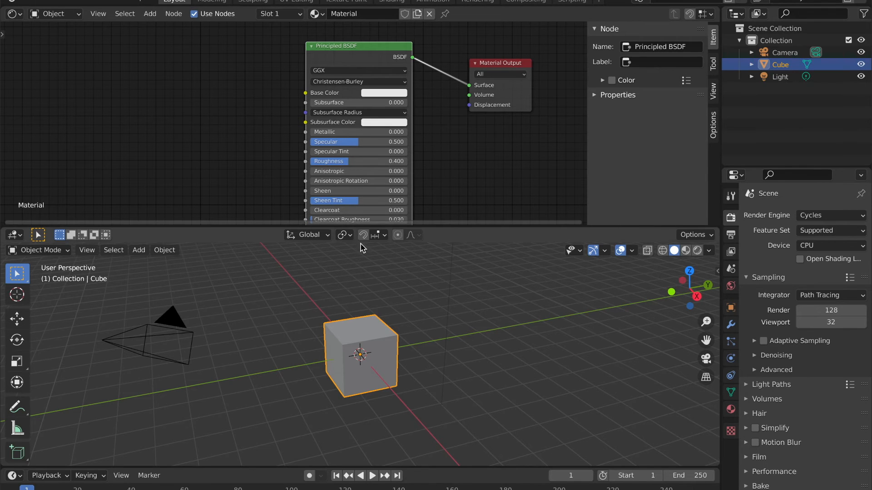
scroll(260, 177, "down", 4)
scroll(260, 177, "up", 4)
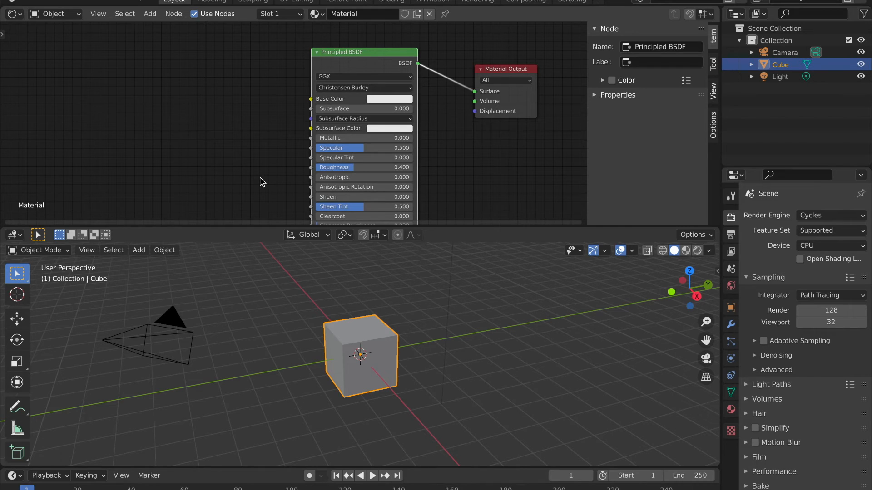
scroll(257, 180, "down", 2)
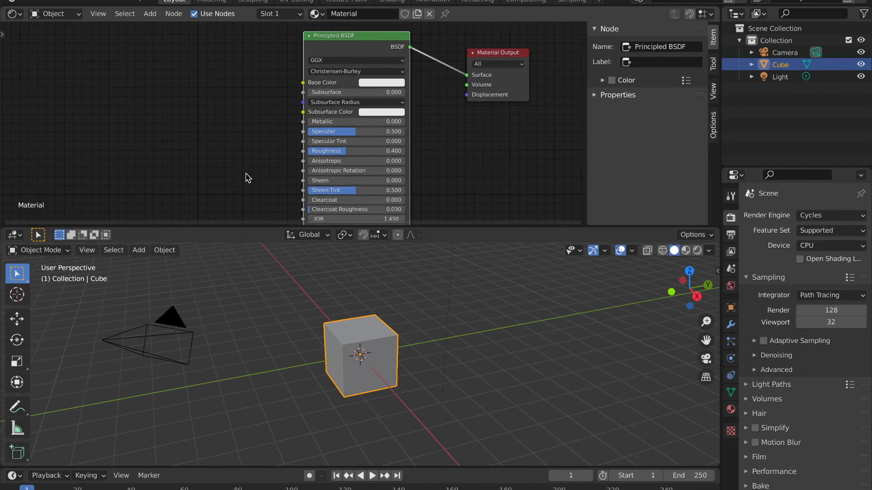
scroll(249, 178, "up", 3)
left_click_drag(328, 64, 321, 57)
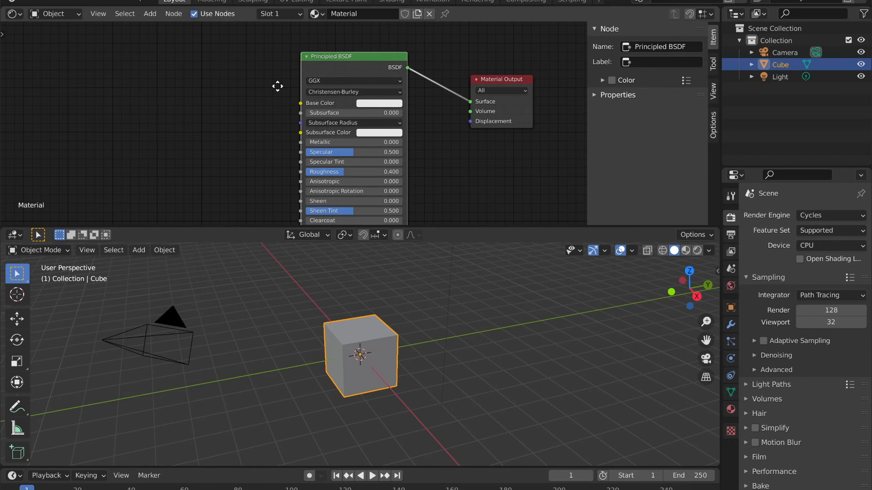
scroll(372, 207, "down", 2)
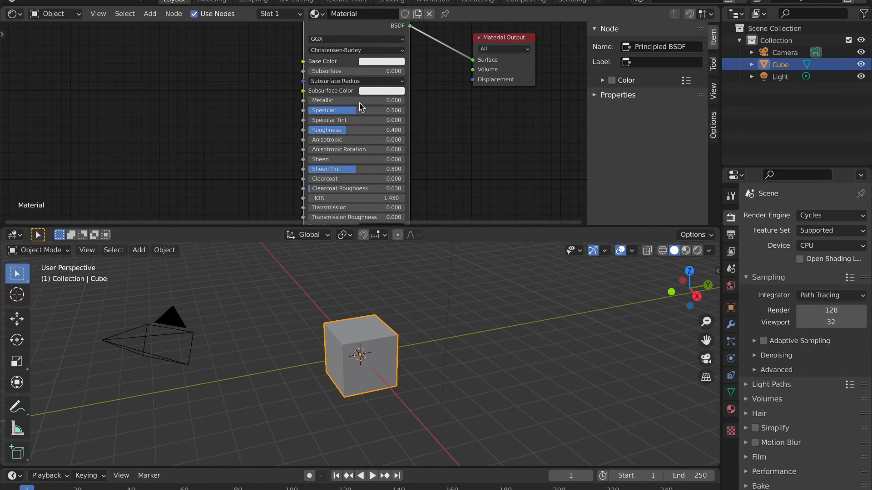
scroll(255, 141, "up", 2)
scroll(255, 141, "down", 1)
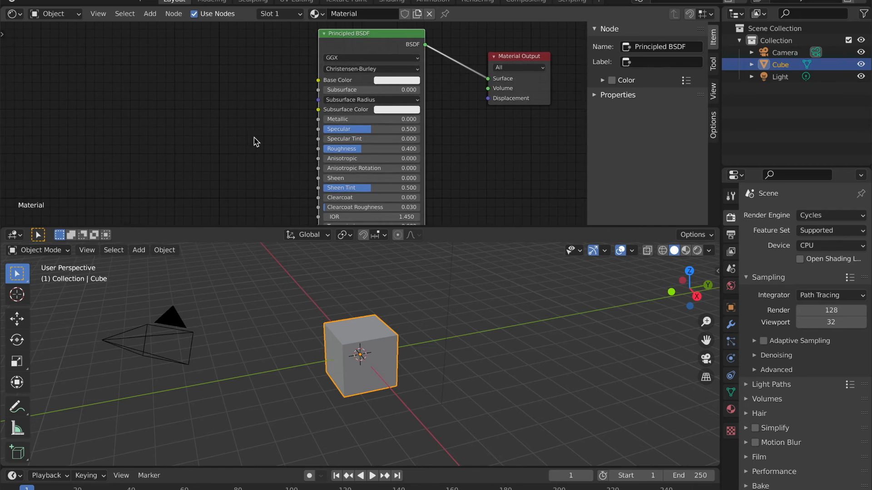
scroll(418, 376, "left", 5)
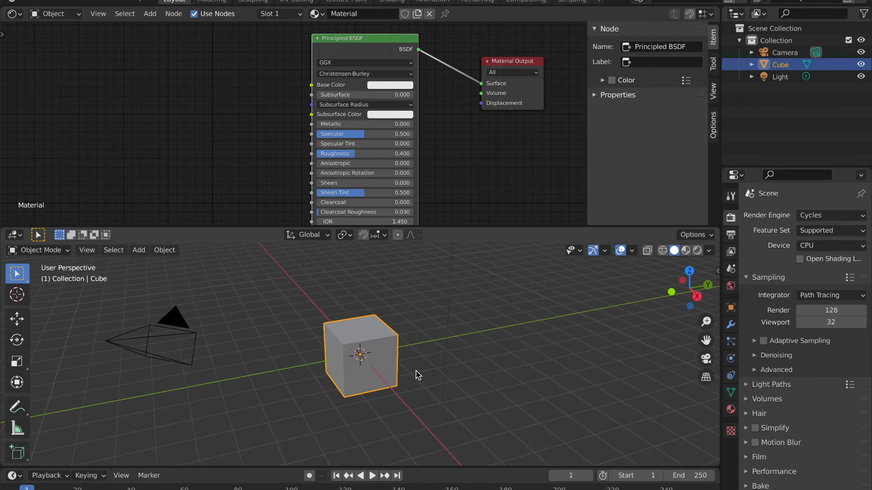
scroll(418, 375, "right", 6)
scroll(418, 376, "down", 3)
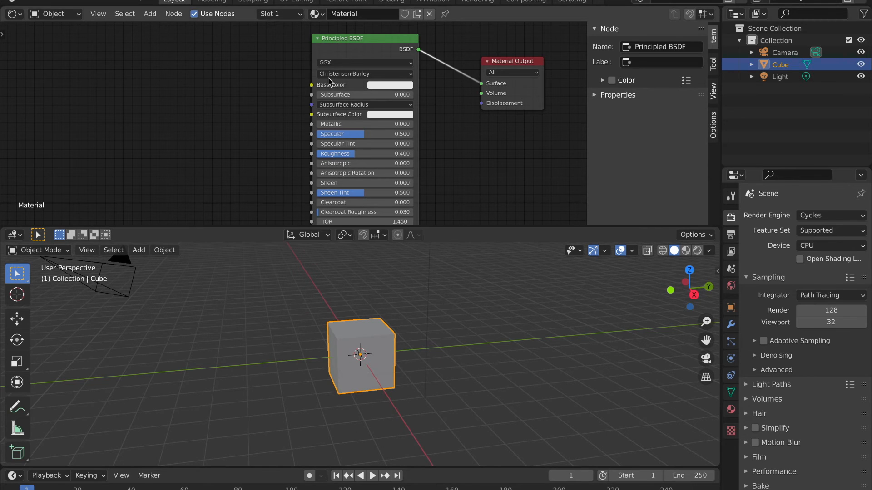
scroll(281, 72, "right", 2)
scroll(280, 71, "up", 2)
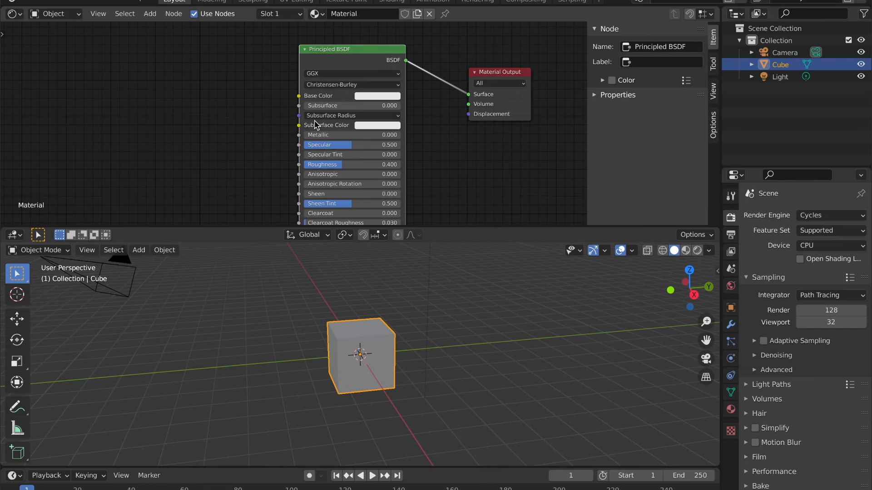
left_click(367, 97)
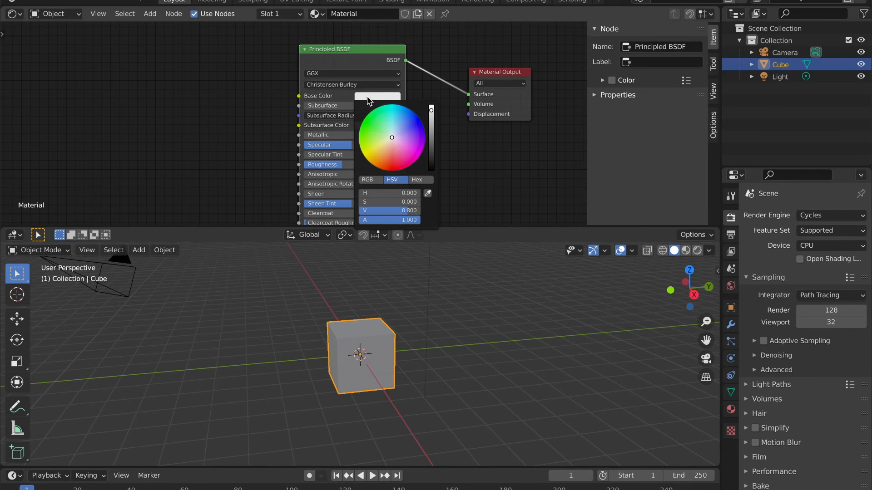
left_click(331, 296)
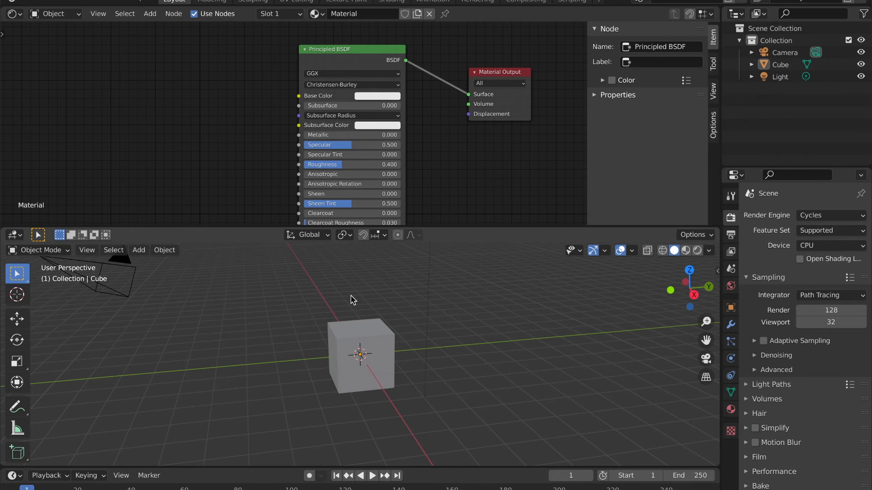
Reselect the cube and set its Principled BSDF Base Color to a saturated blue.
left_click(372, 333)
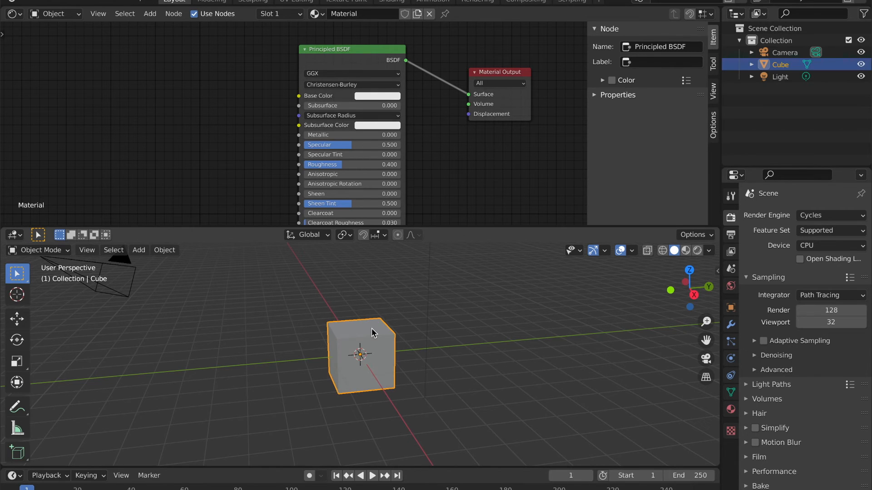
left_click(296, 315)
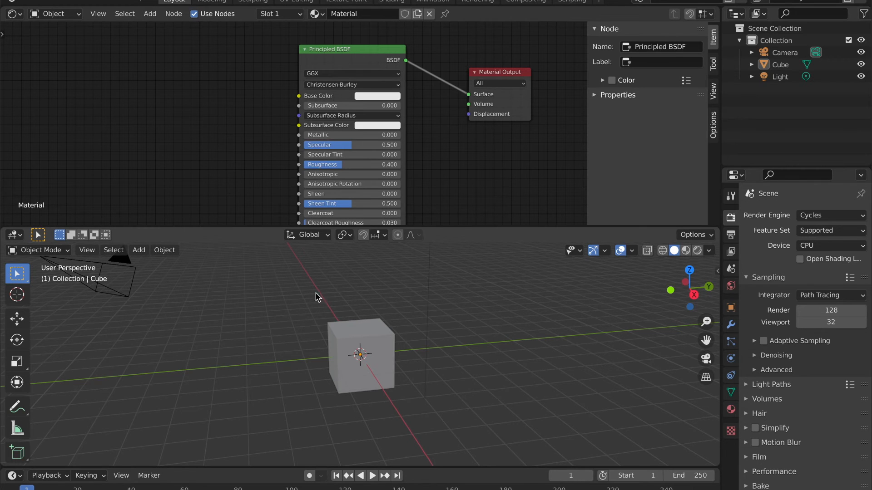
left_click(353, 331)
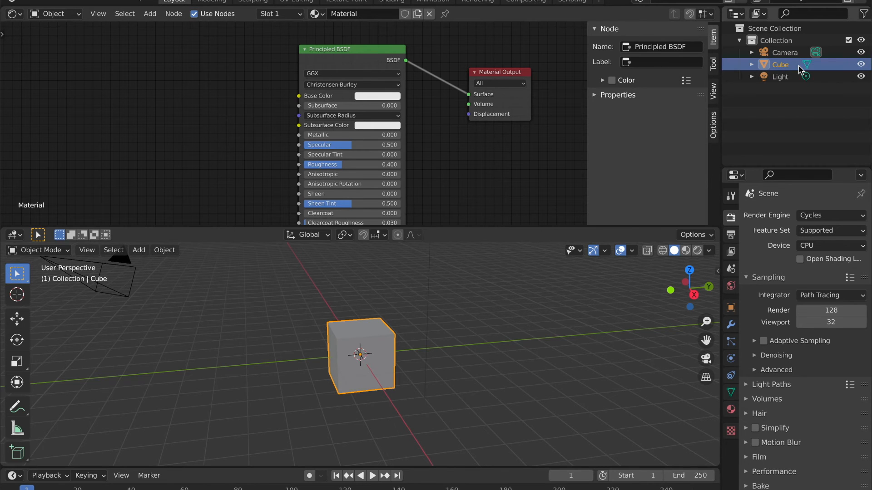
left_click(361, 96)
left_click_drag(401, 134, 415, 119)
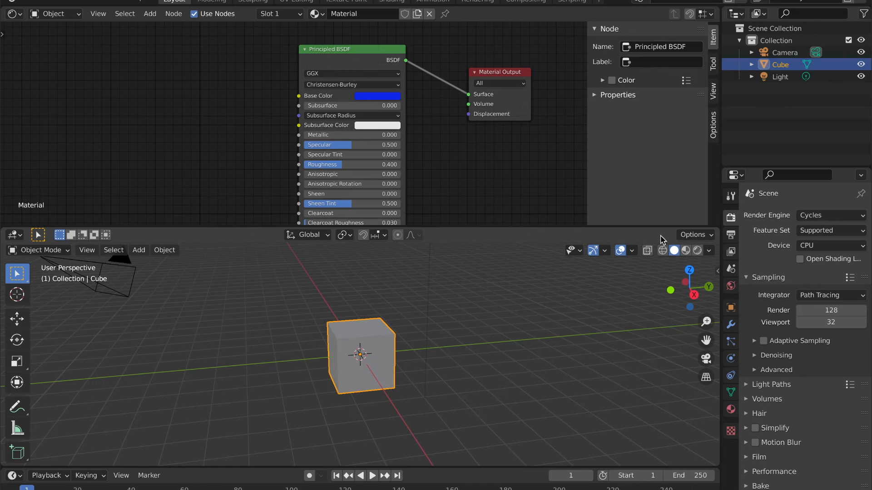
Compare the cube in Rendered and Material Preview viewport shading, finishing in Rendered mode.
left_click(698, 251)
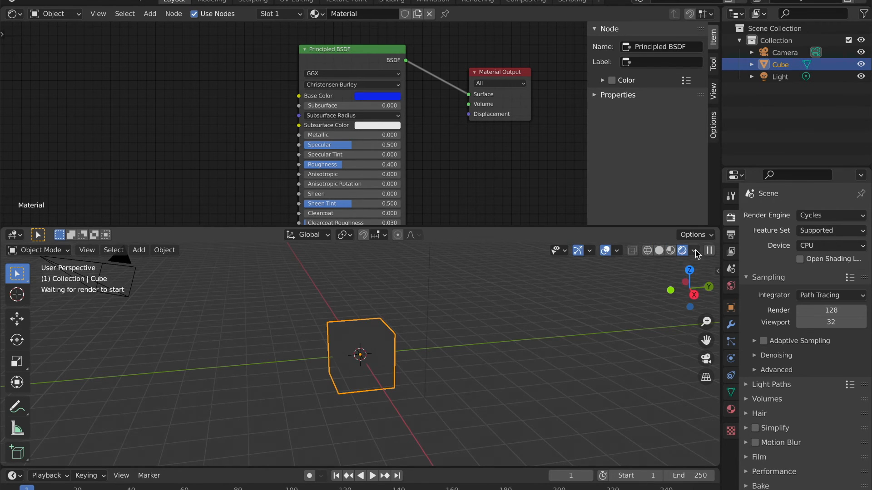
left_click(686, 251)
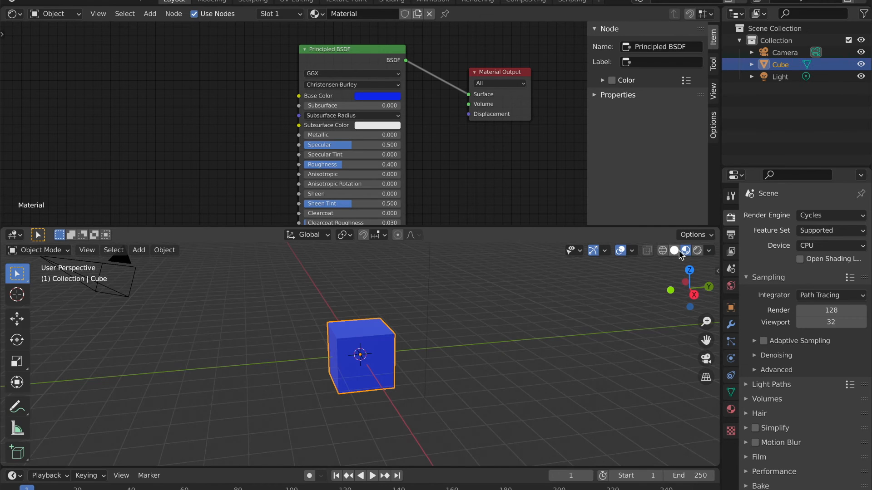
left_click(698, 252)
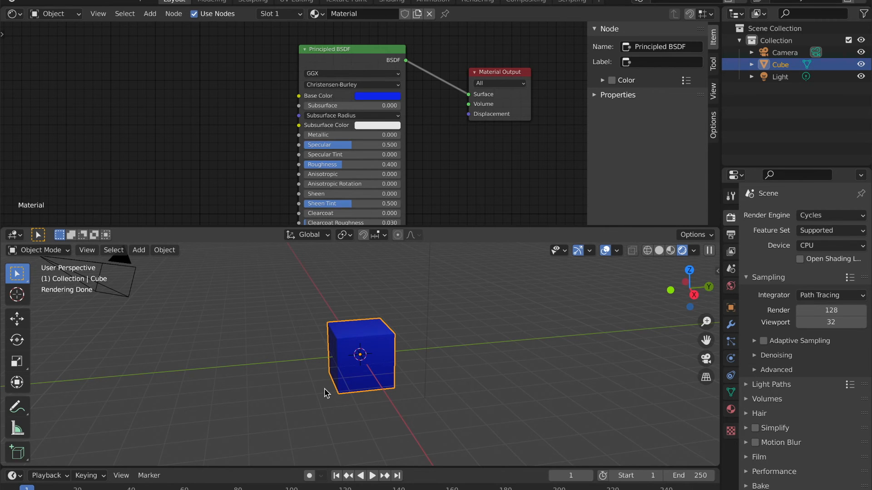
Examine the blue cube's rendered surface from several sides, including close up.
middle_click_drag(325, 389, 323, 377)
scroll(325, 390, "up", 8)
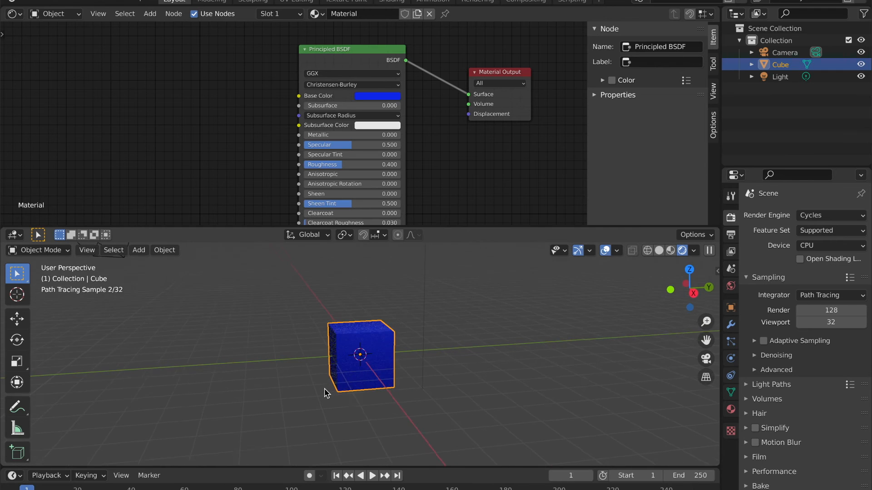
scroll(325, 390, "down", 5)
scroll(325, 389, "up", 4, "ctrl")
scroll(324, 390, "left", 10)
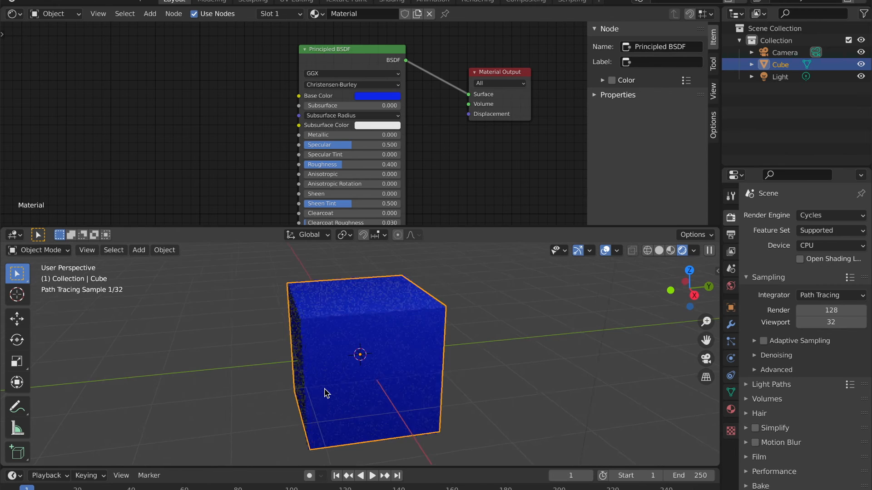
scroll(325, 390, "up", 6)
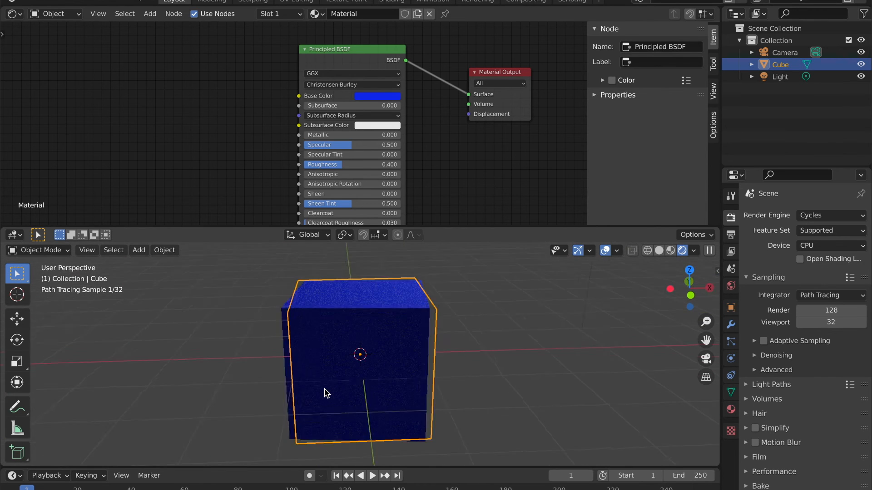
scroll(324, 389, "left", 8)
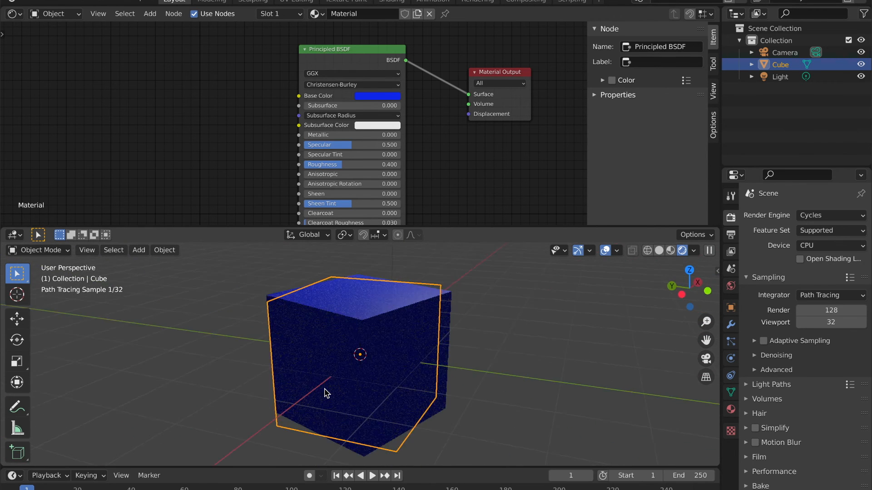
scroll(325, 393, "left", 15)
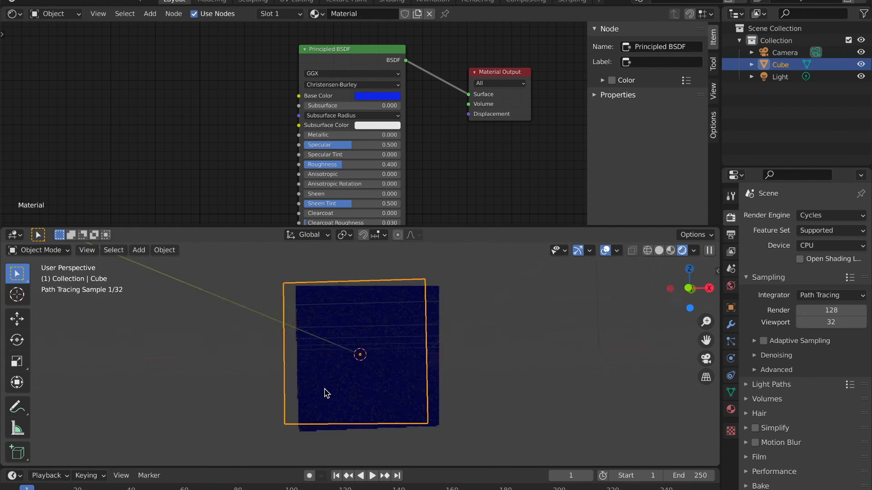
scroll(325, 392, "left", 10)
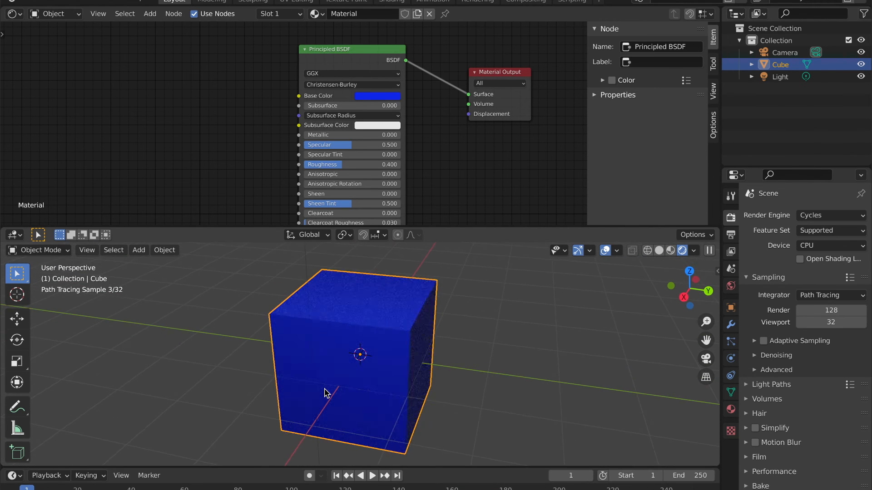
scroll(325, 392, "left", 10)
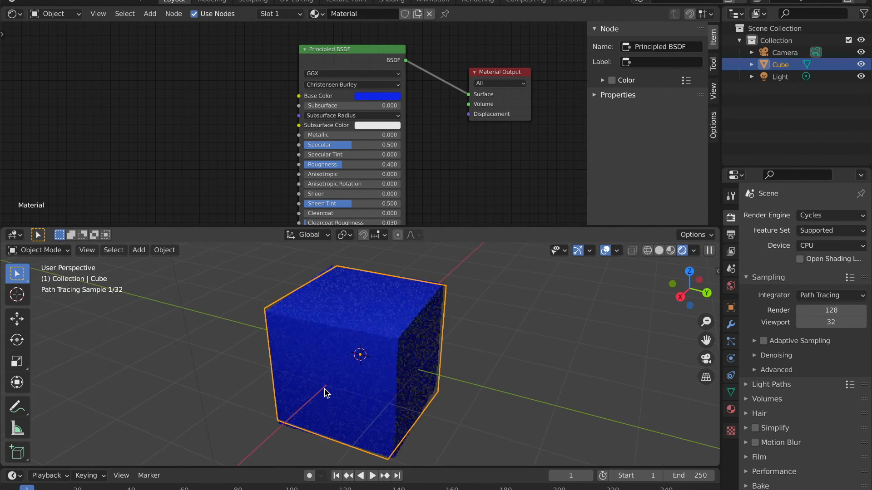
scroll(325, 393, "down", 3)
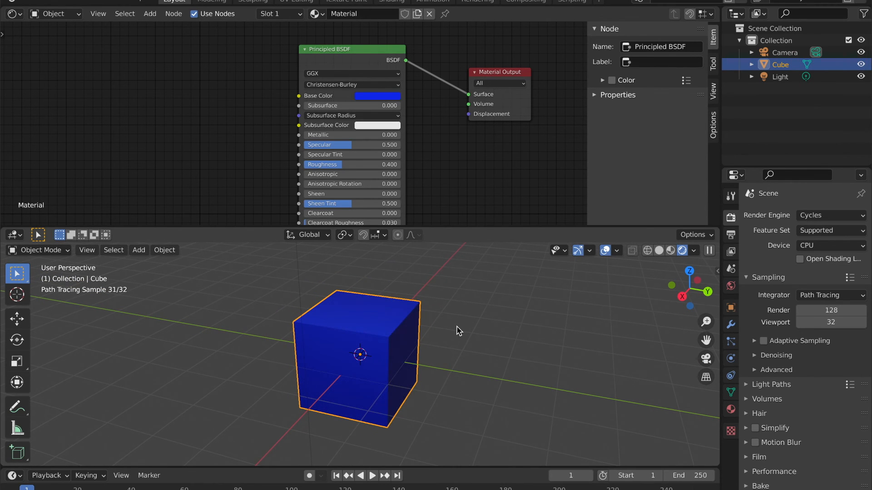
Set the Cycles render device to GPU Compute.
scroll(452, 179, "right", 3)
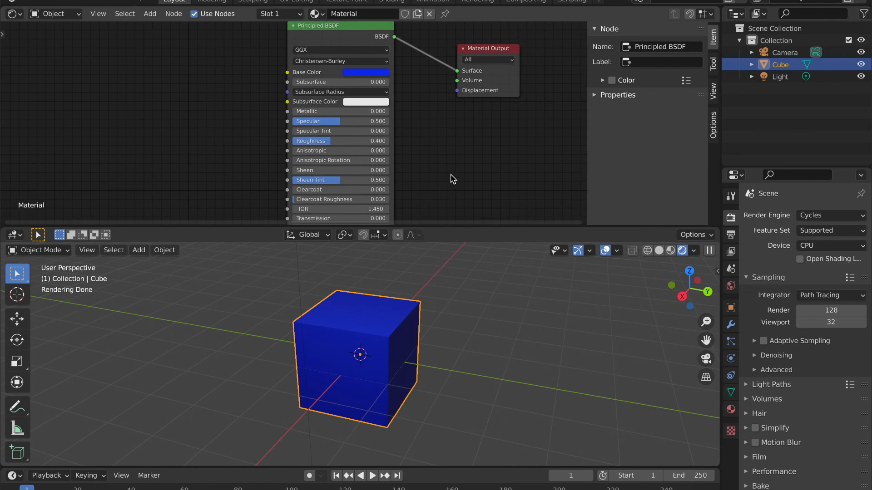
scroll(453, 178, "down", 1)
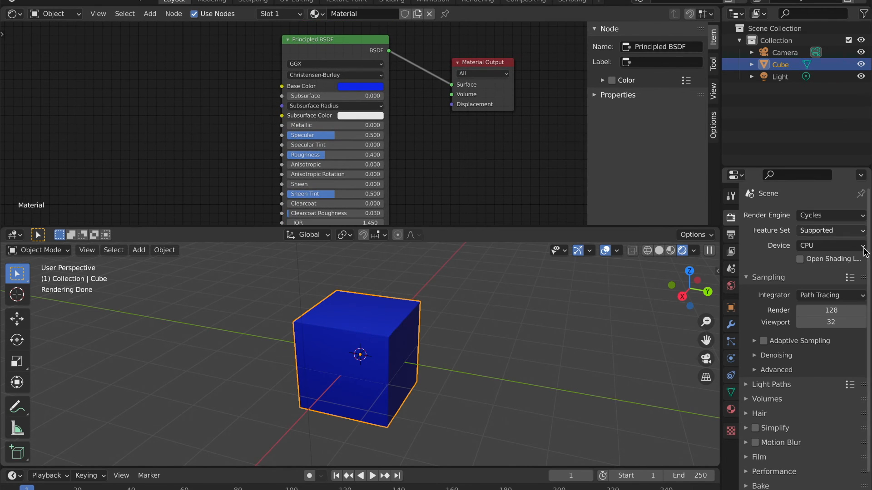
left_click(838, 246)
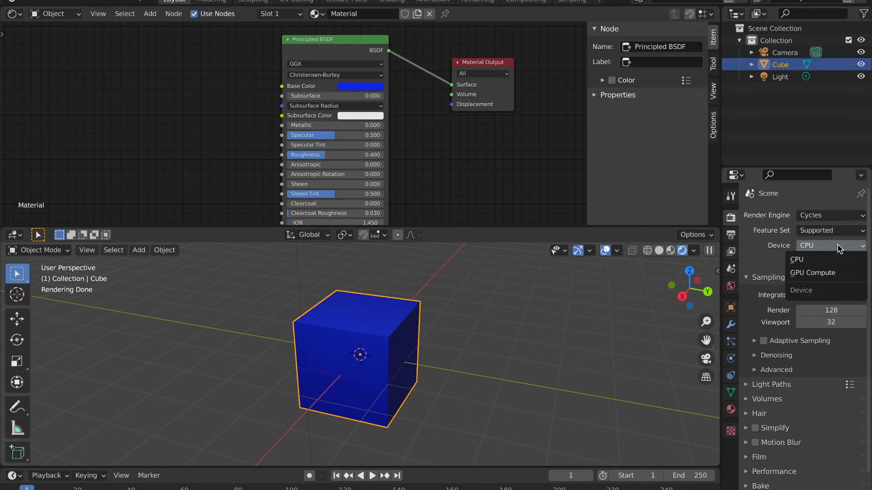
left_click(813, 273)
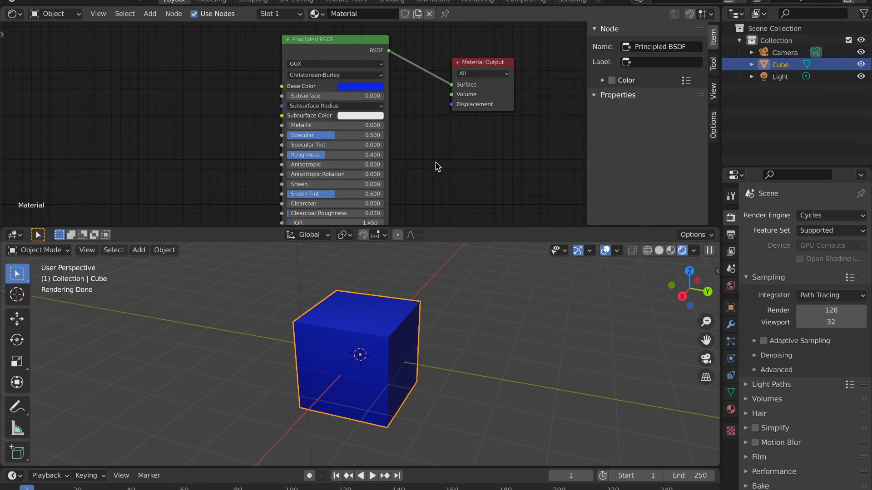
Inspect how light falls on the cube's top and side faces in the rendered viewport, from various angles and distances.
scroll(392, 168, "right", 1)
middle_click_drag(394, 171, 413, 169)
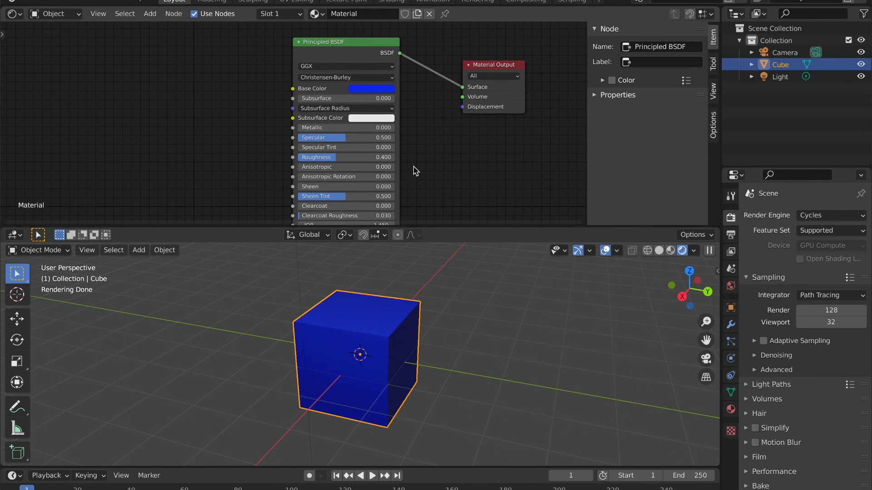
scroll(443, 340, "right", 3)
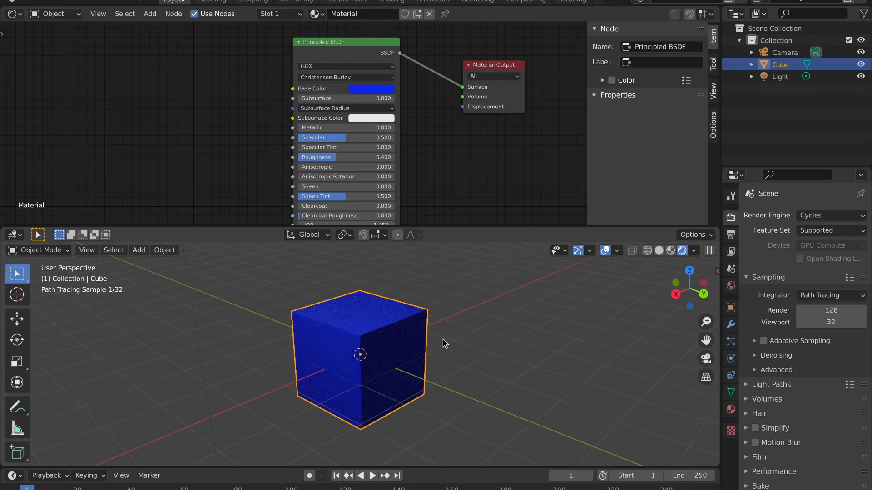
scroll(443, 340, "left", 5)
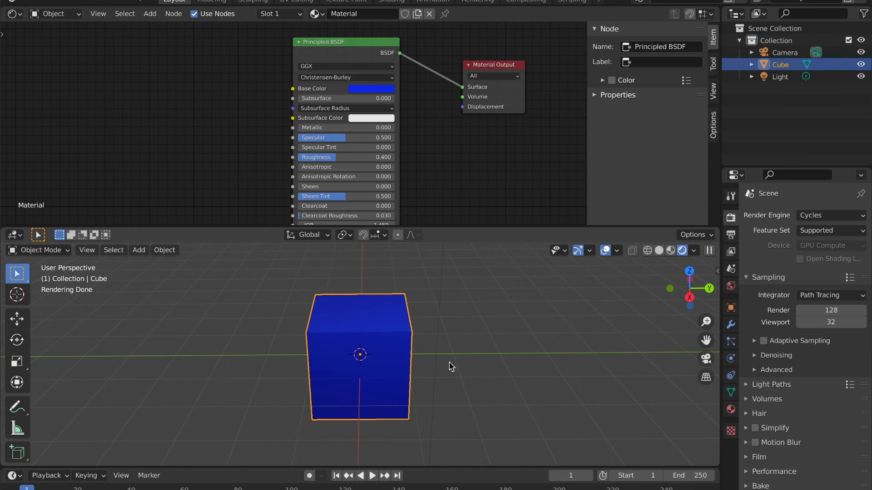
scroll(449, 367, "left", 3)
scroll(449, 367, "down", 2)
scroll(449, 367, "right", 3)
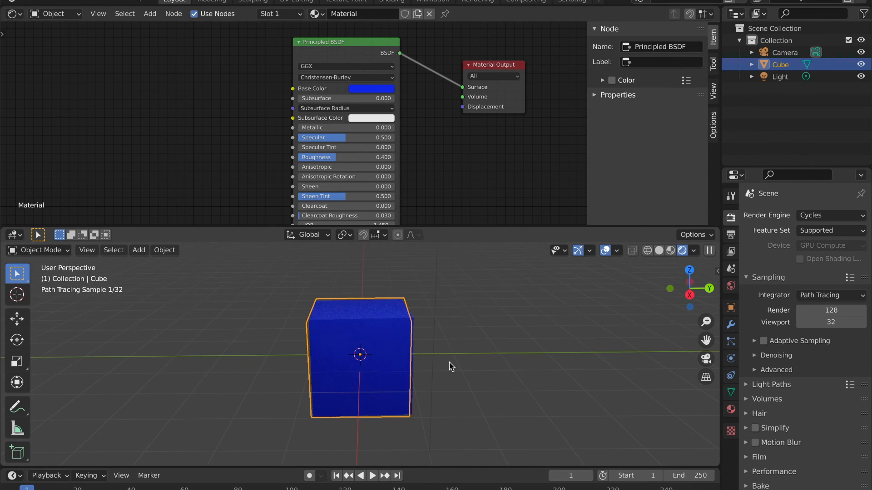
scroll(449, 367, "up", 2)
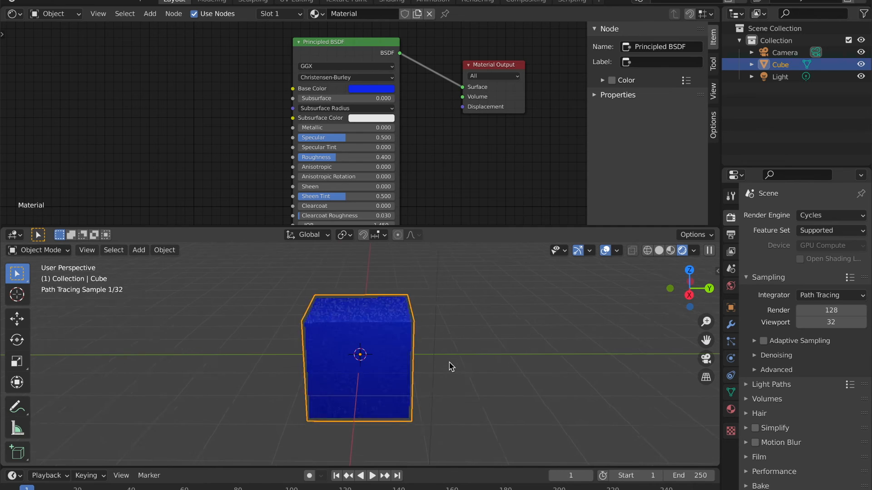
scroll(449, 367, "left", 2)
scroll(449, 367, "up", 2)
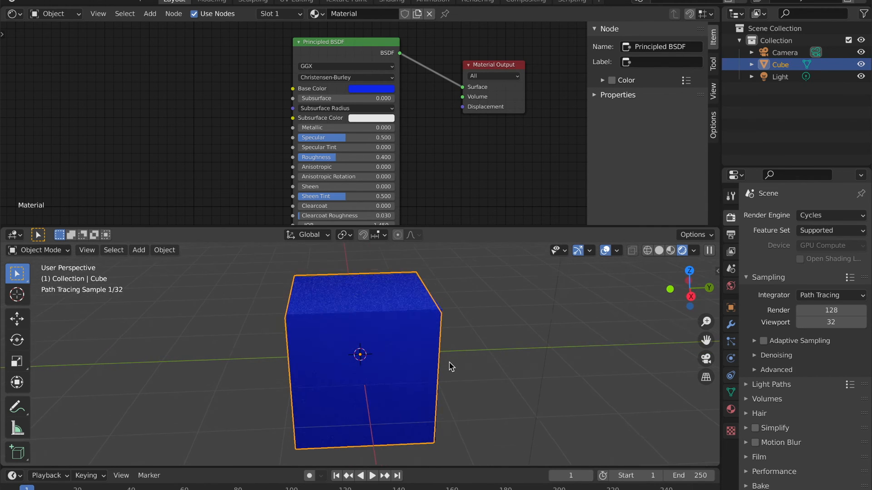
scroll(449, 367, "down", 2)
scroll(449, 367, "up", 1)
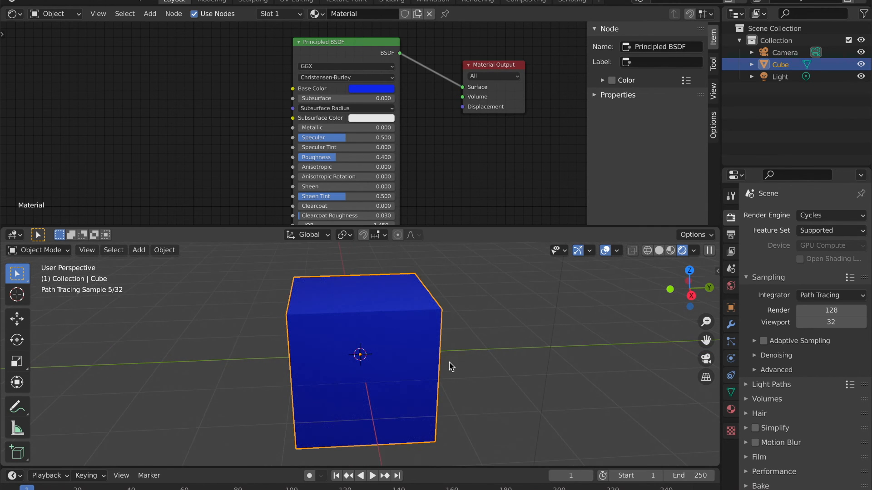
scroll(454, 359, "left", 2, "shift")
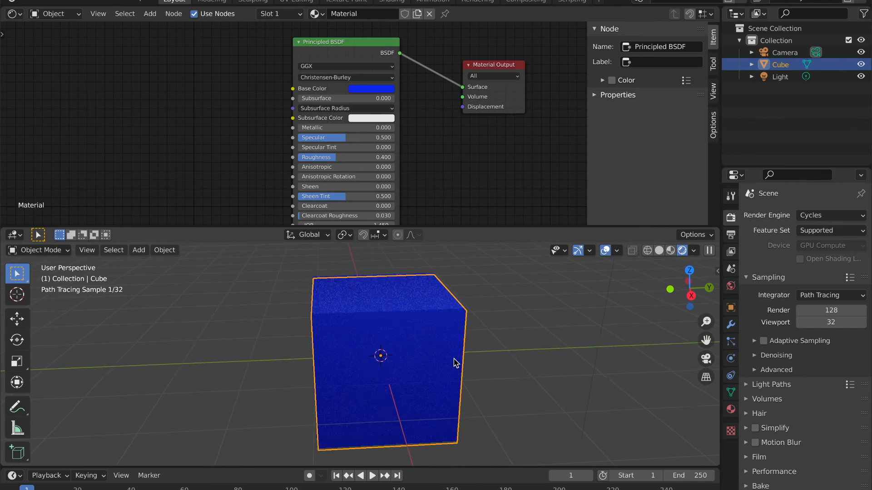
scroll(454, 359, "up", 2, "shift")
scroll(500, 338, "left", 5)
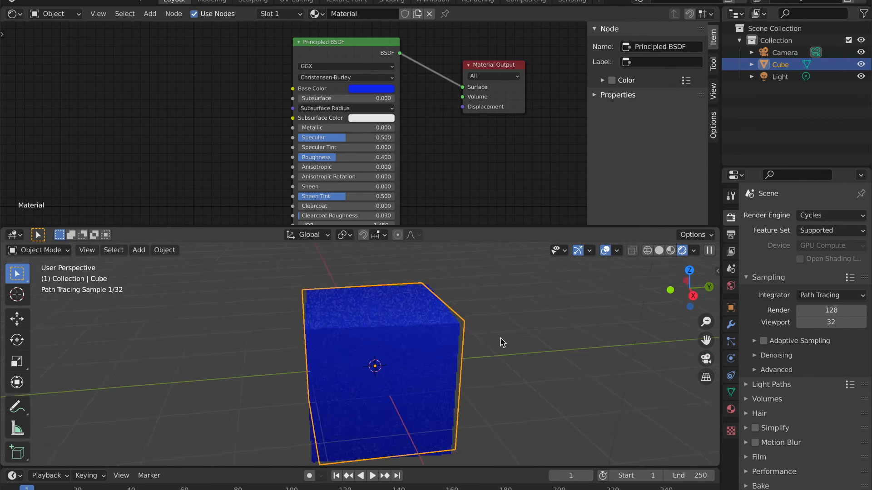
scroll(500, 338, "up", 2)
scroll(500, 341, "right", 5)
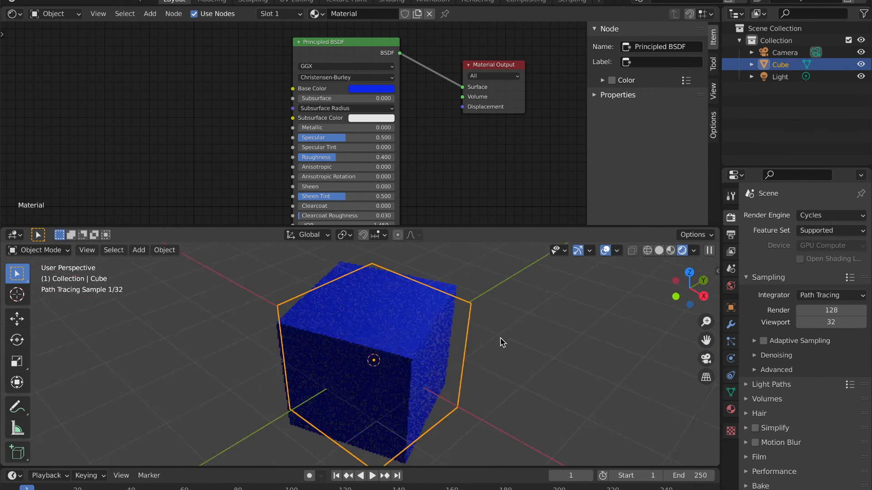
scroll(500, 342, "down", 3)
scroll(500, 338, "up", 1)
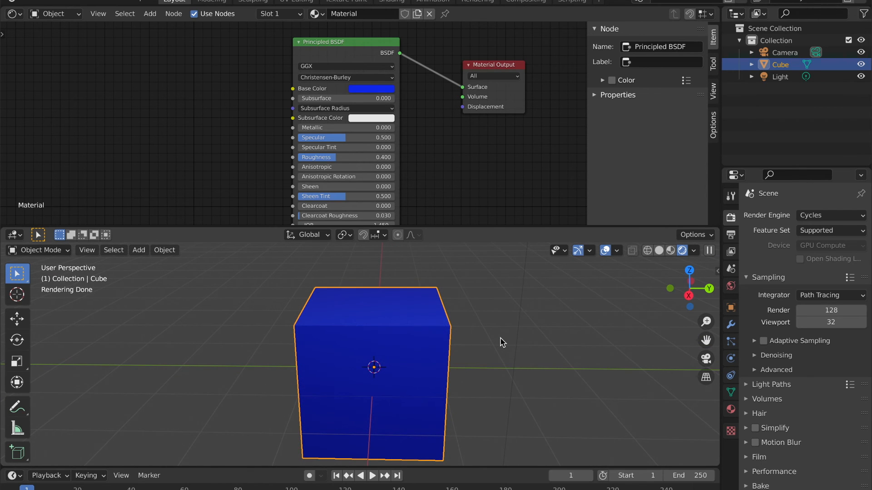
key("alt+a")
middle_click_drag(501, 341, 415, 306)
left_click(432, 312)
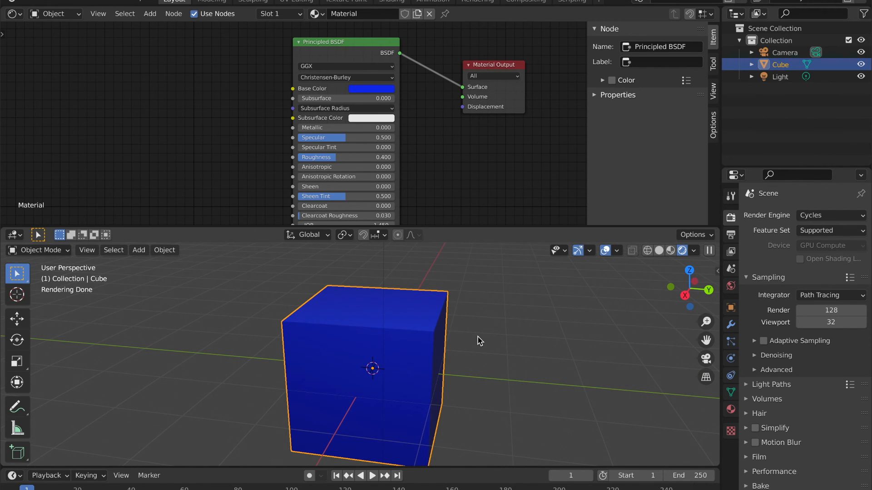
middle_click_drag(482, 361, 483, 363)
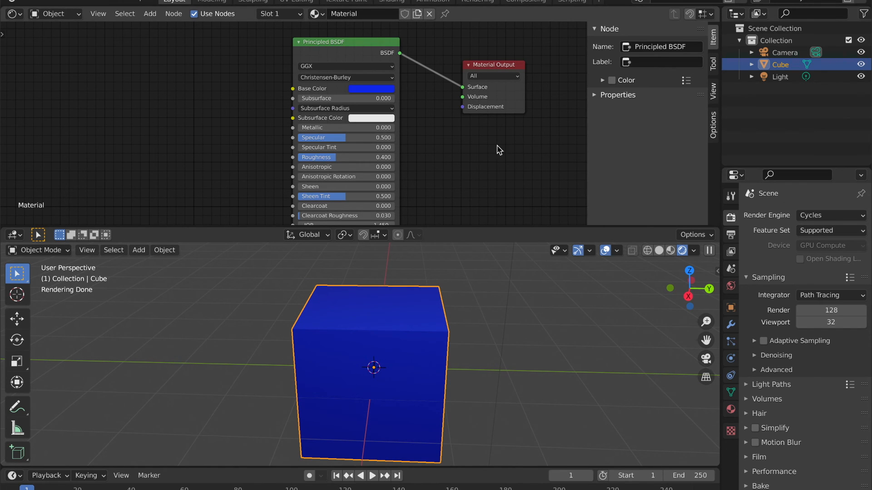
left_click(812, 231)
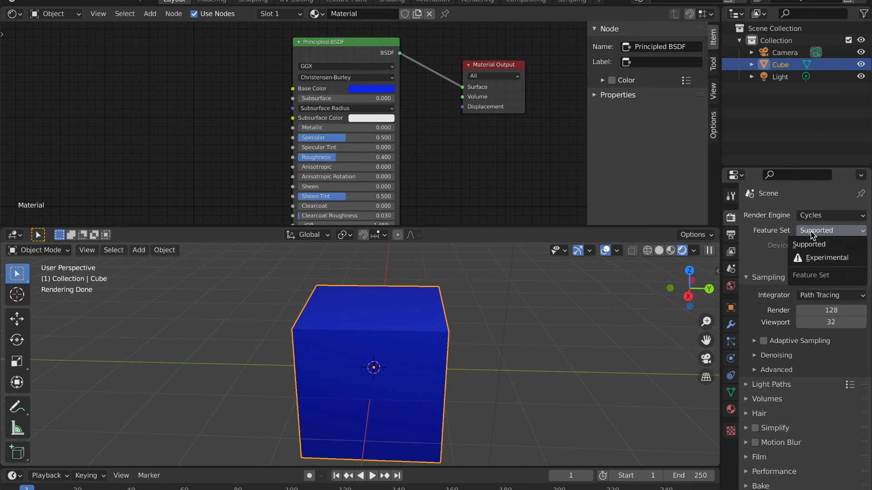
left_click(772, 261)
left_click(826, 245)
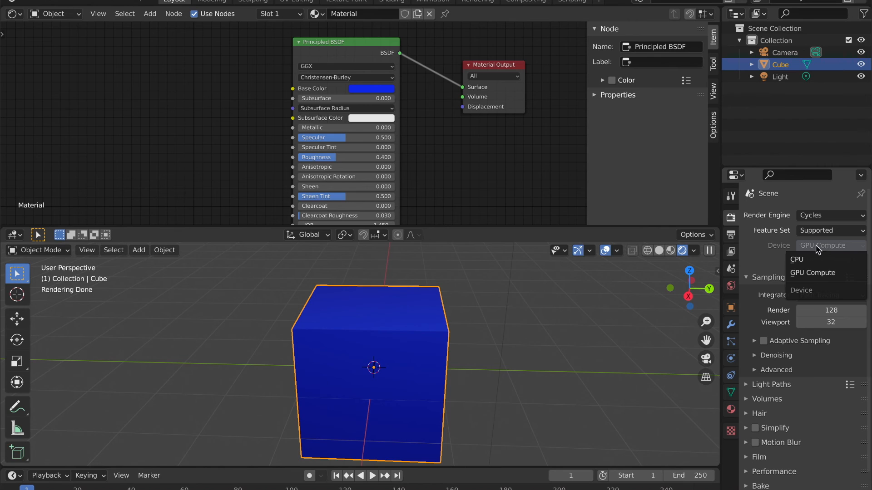
left_click(808, 280)
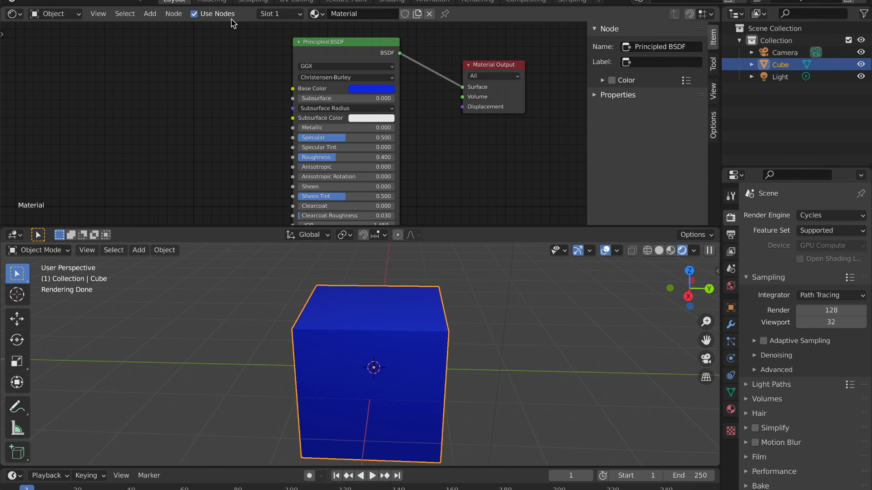
Disable the material's shader nodes, change the Principled BSDF base color to green, and re-enable the nodes.
left_click(195, 14)
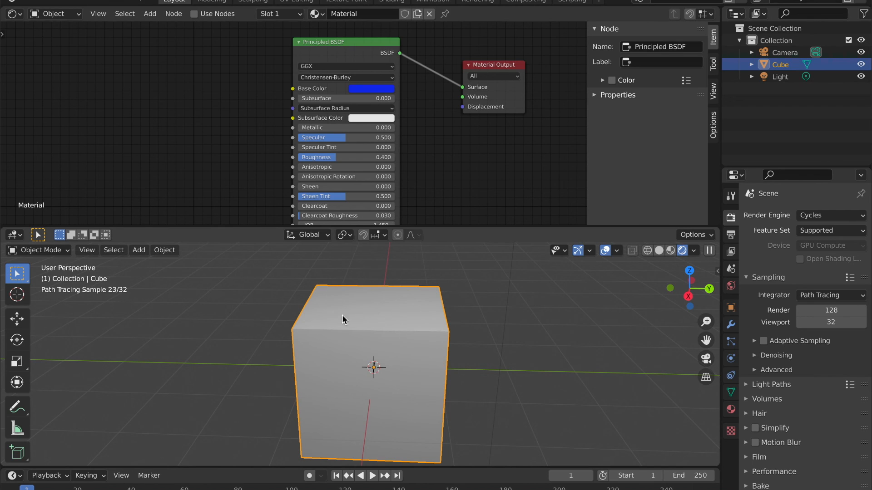
left_click(369, 88)
left_click(359, 119)
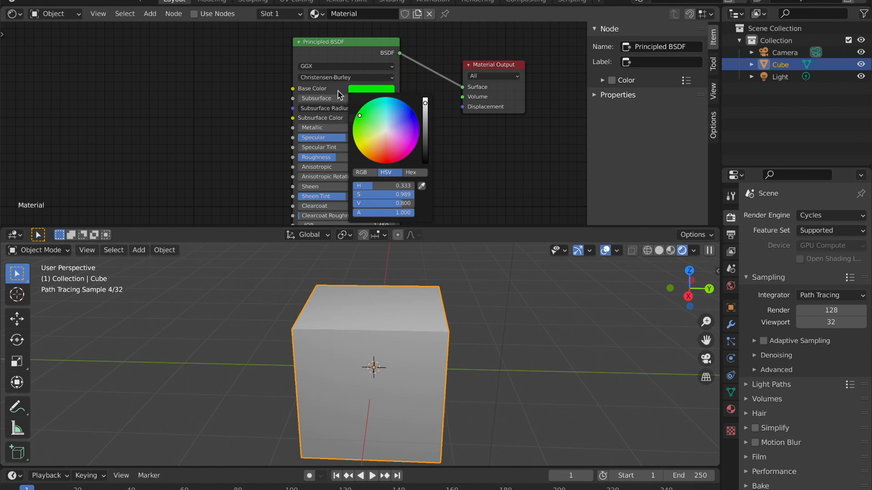
left_click(194, 15)
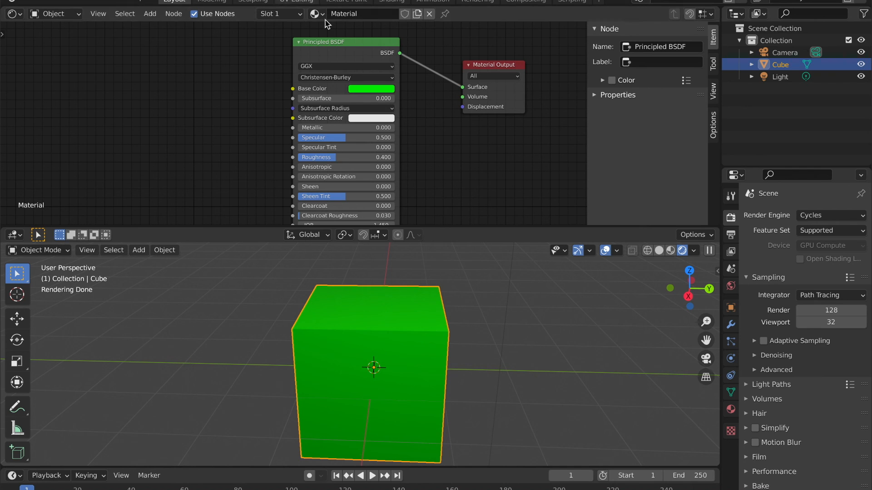
Inspect the green cube's lit and shaded faces in the rendered viewport from another side, both from afar and close up.
middle_click_drag(613, 323, 512, 324)
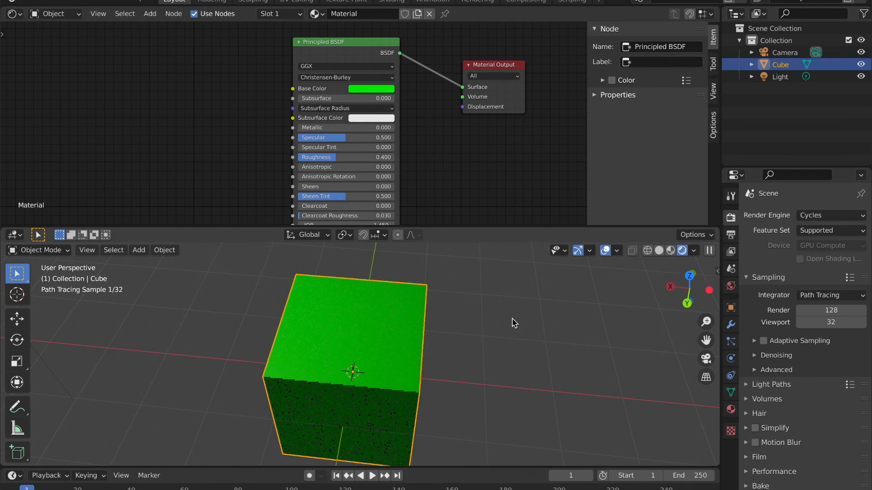
scroll(512, 324, "down", 8)
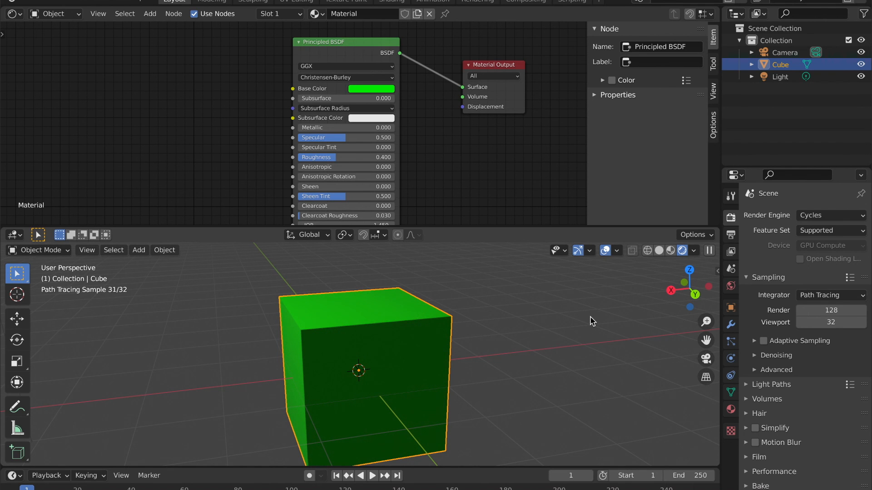
scroll(592, 322, "down", 5)
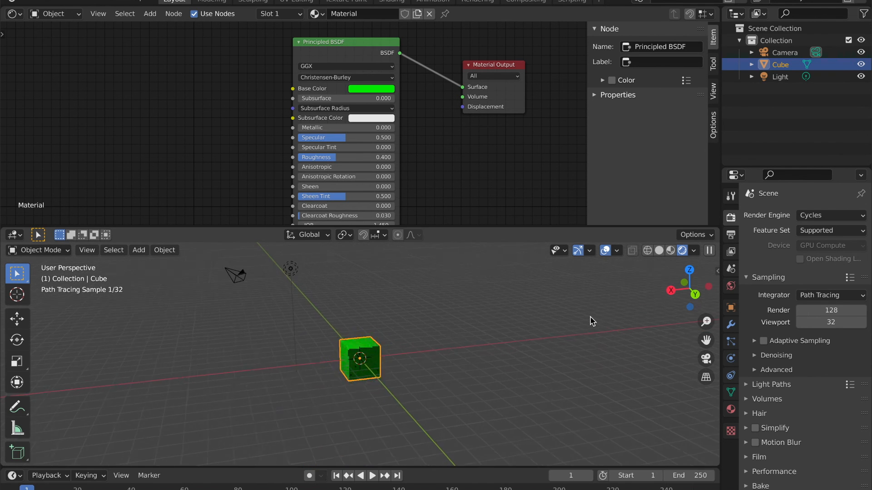
scroll(592, 321, "up", 4)
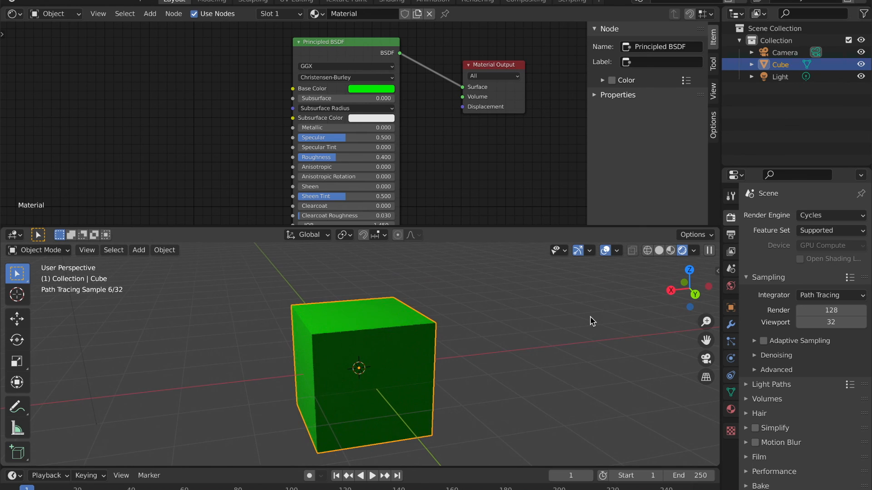
scroll(322, 312, "up", 3)
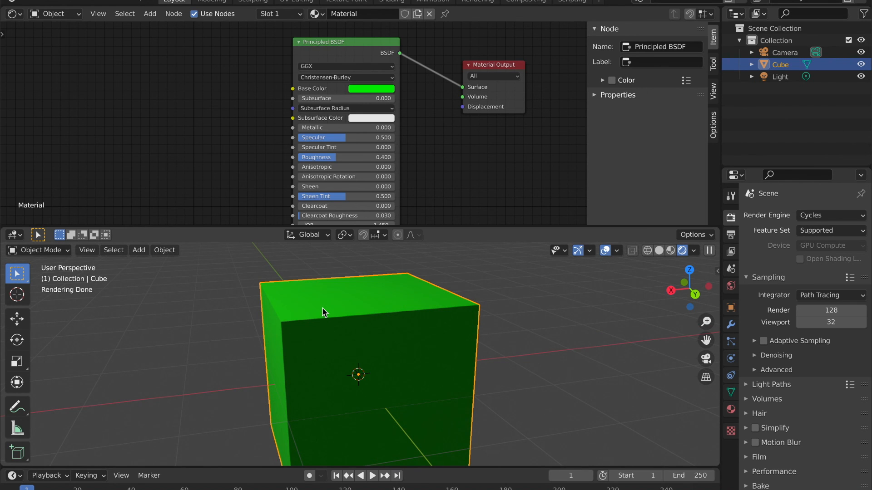